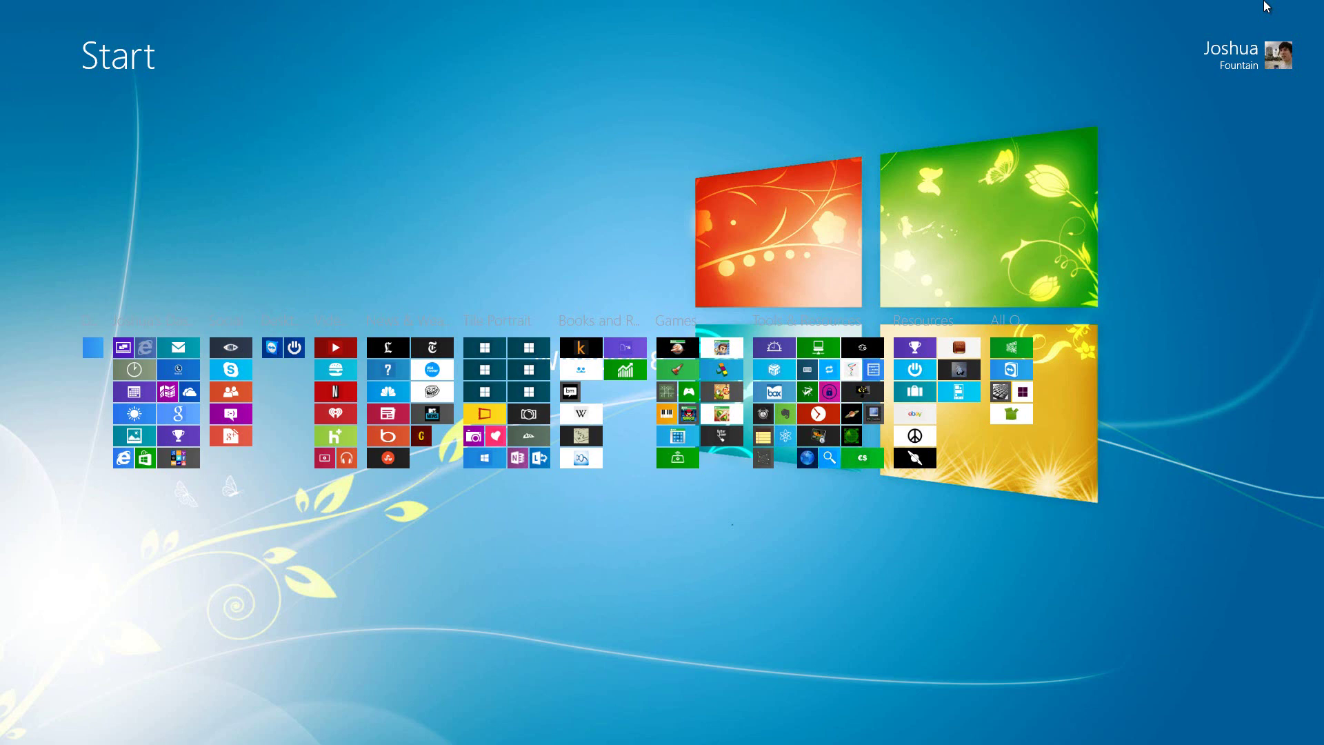
# Right-click the Tile Portrait group in the zoomed-out overview to show the app bar
pyautogui.rightClick(503, 390)
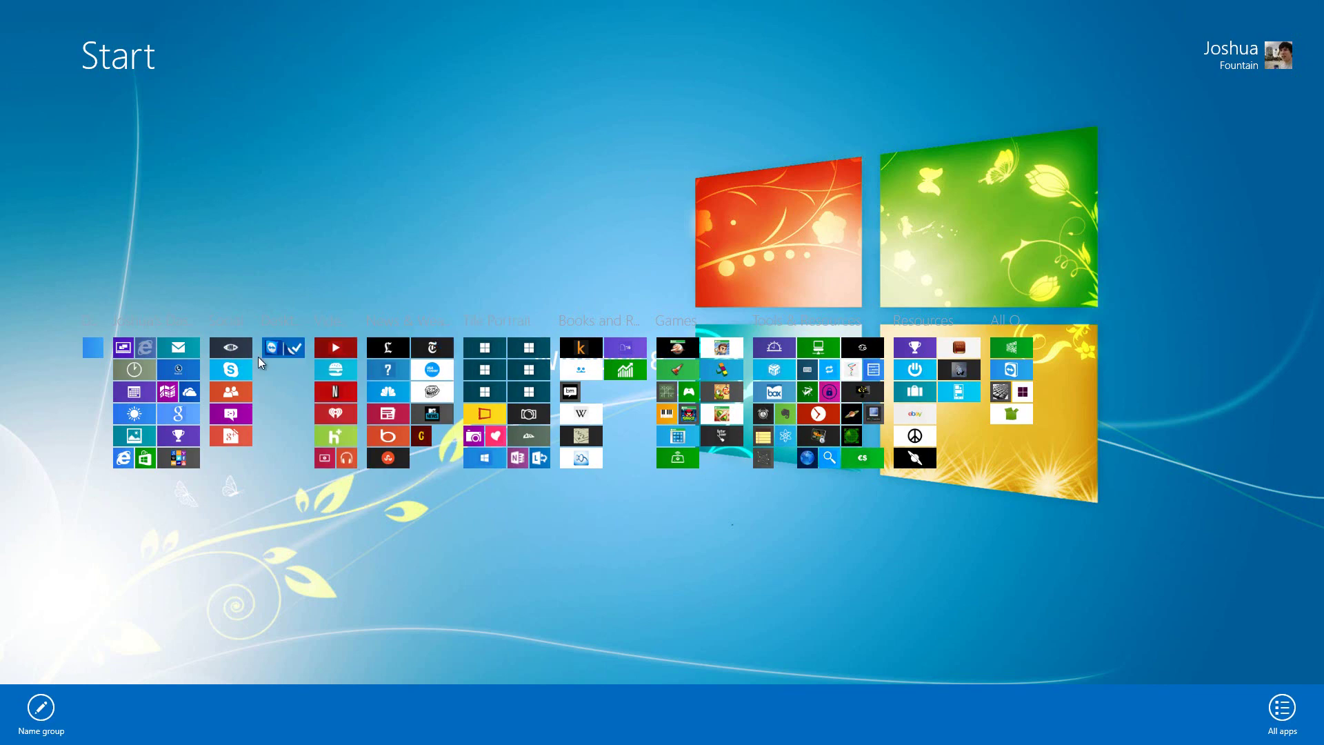
# Launch Decor8 and set the background display mode to Fill after trying Tile and Fit
pyautogui.click(212, 261)
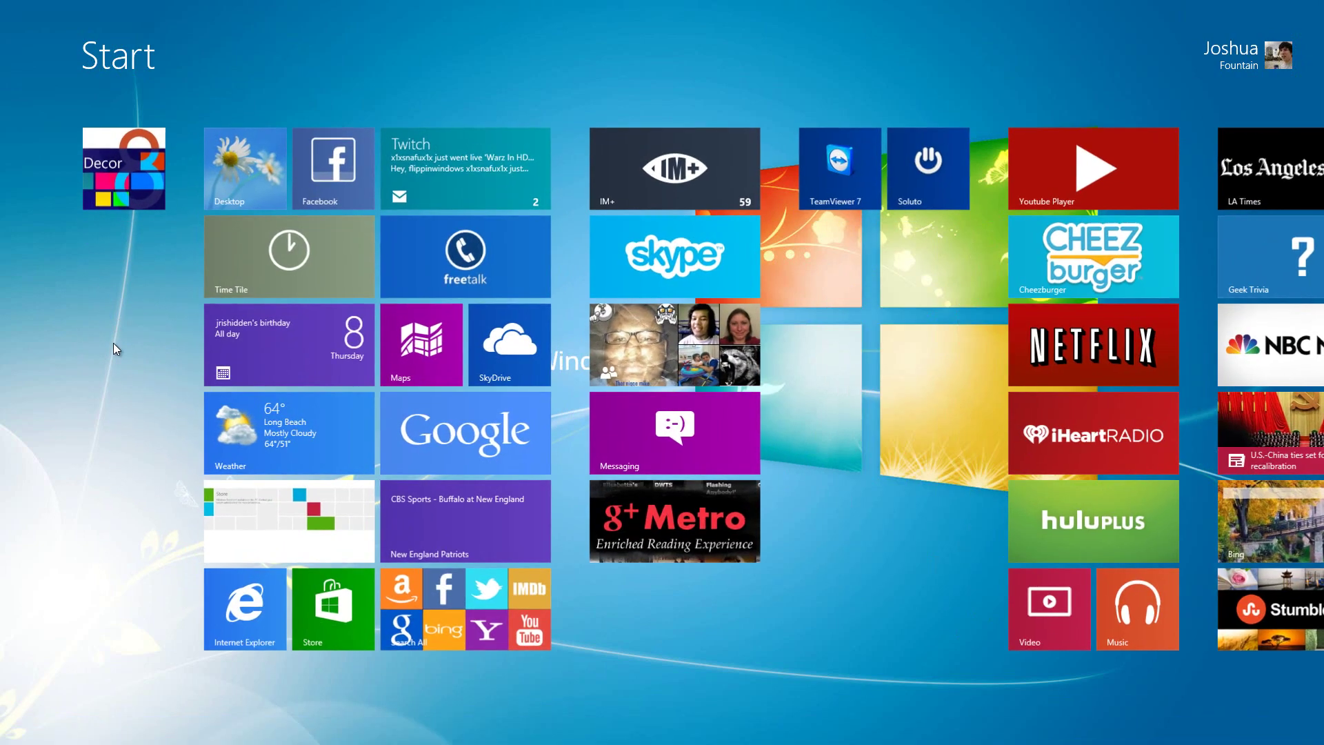
pyautogui.click(104, 193)
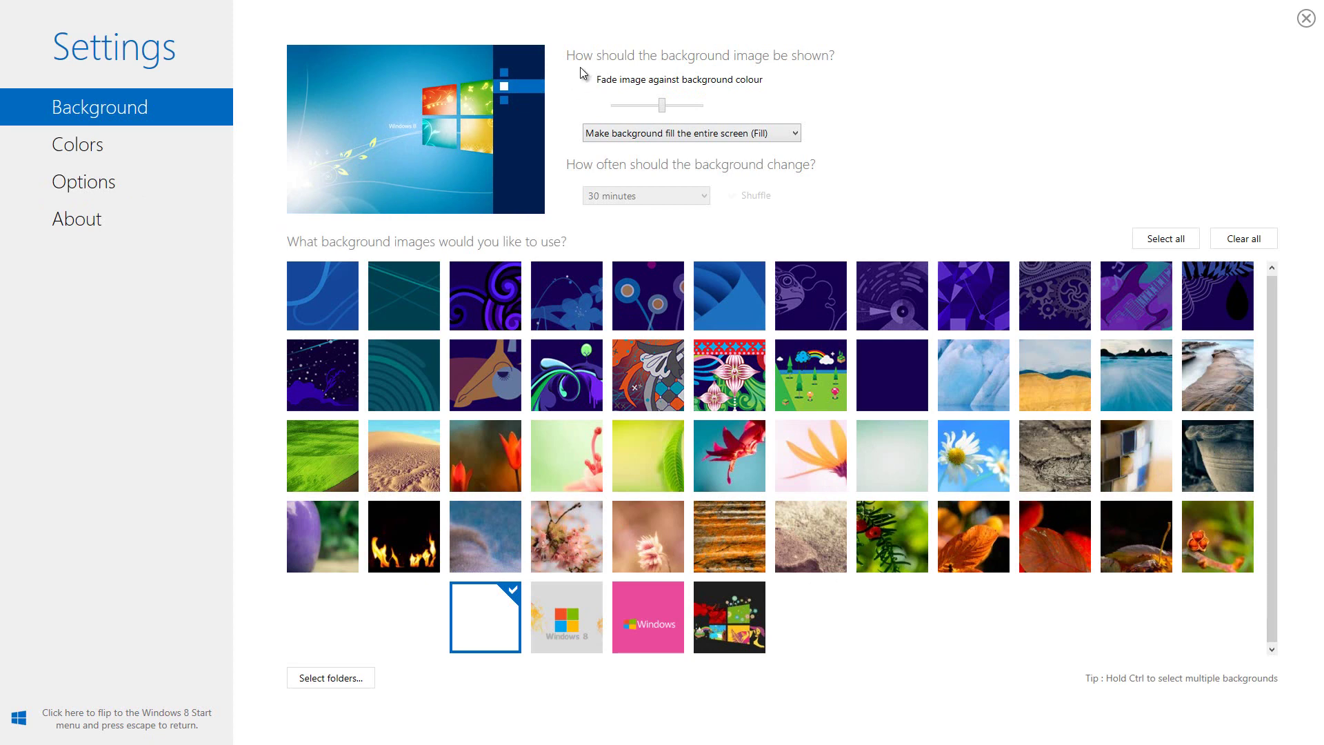
pyautogui.click(637, 135)
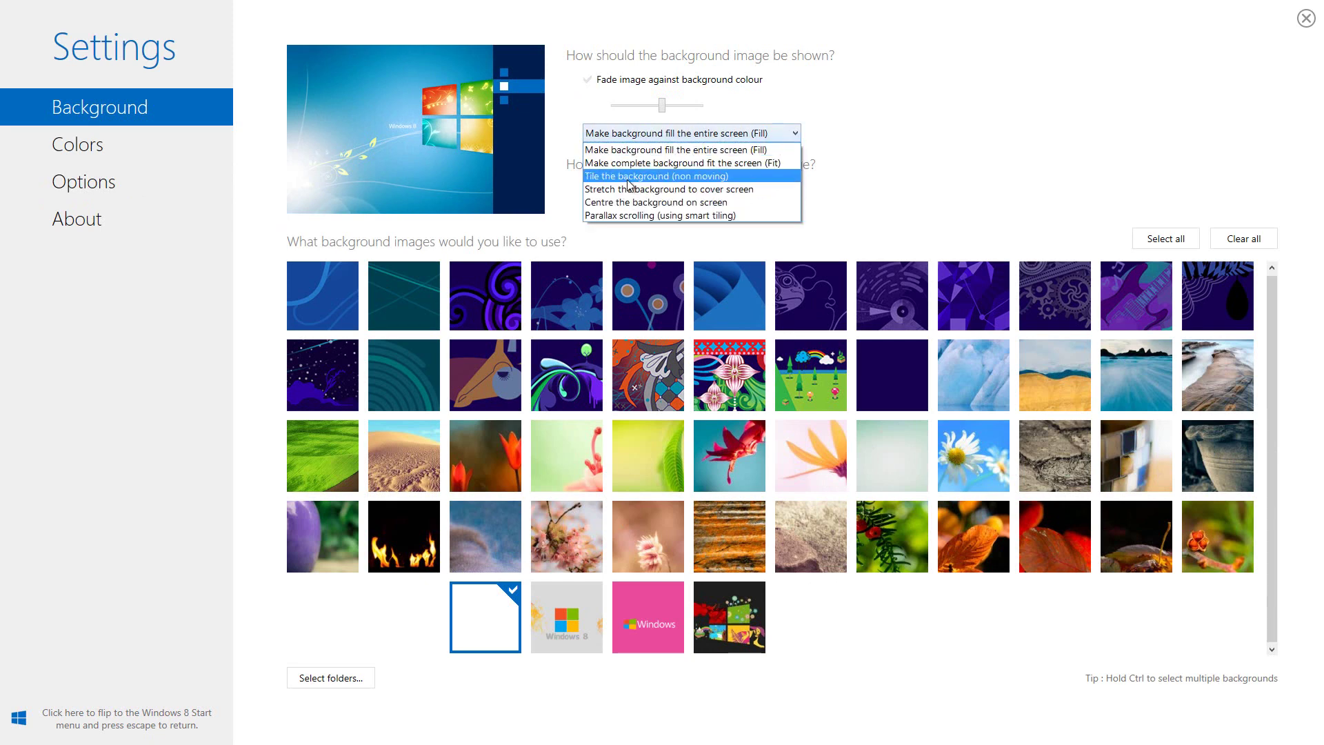
pyautogui.click(628, 180)
pyautogui.click(616, 133)
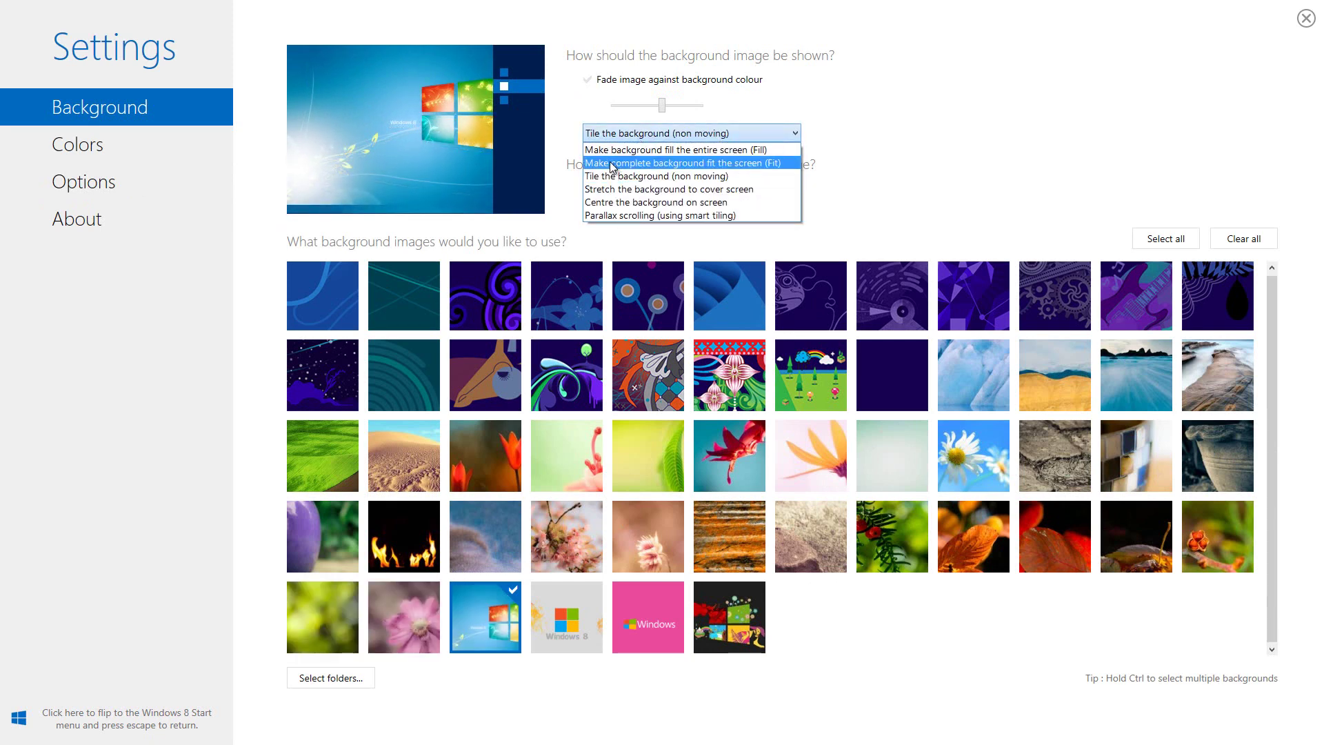
pyautogui.click(613, 166)
pyautogui.click(614, 135)
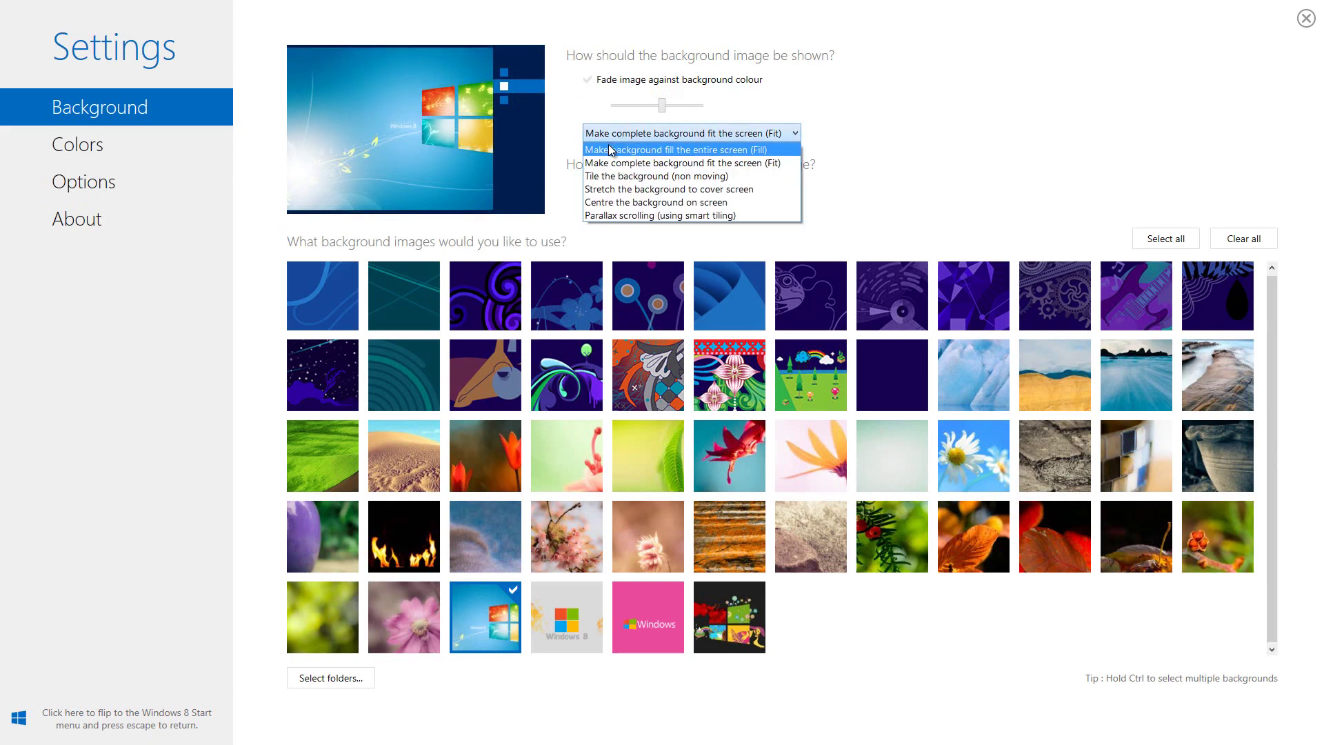
pyautogui.click(610, 150)
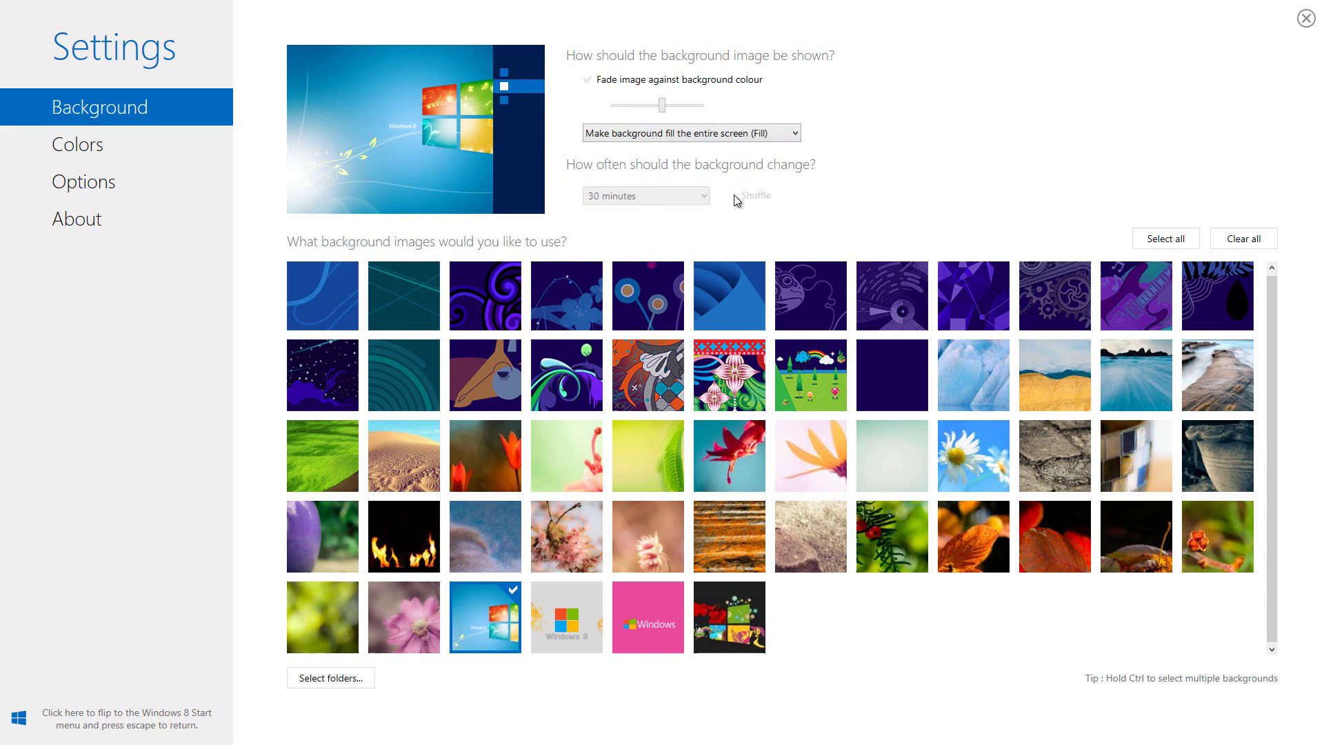
# Add the grey, pink and dark Windows wallpapers to the background rotation
pyautogui.keyDown('ctrl'); pyautogui.click(560, 602); pyautogui.keyUp('ctrl')
pyautogui.keyDown('ctrl'); pyautogui.click(627, 594); pyautogui.keyUp('ctrl')
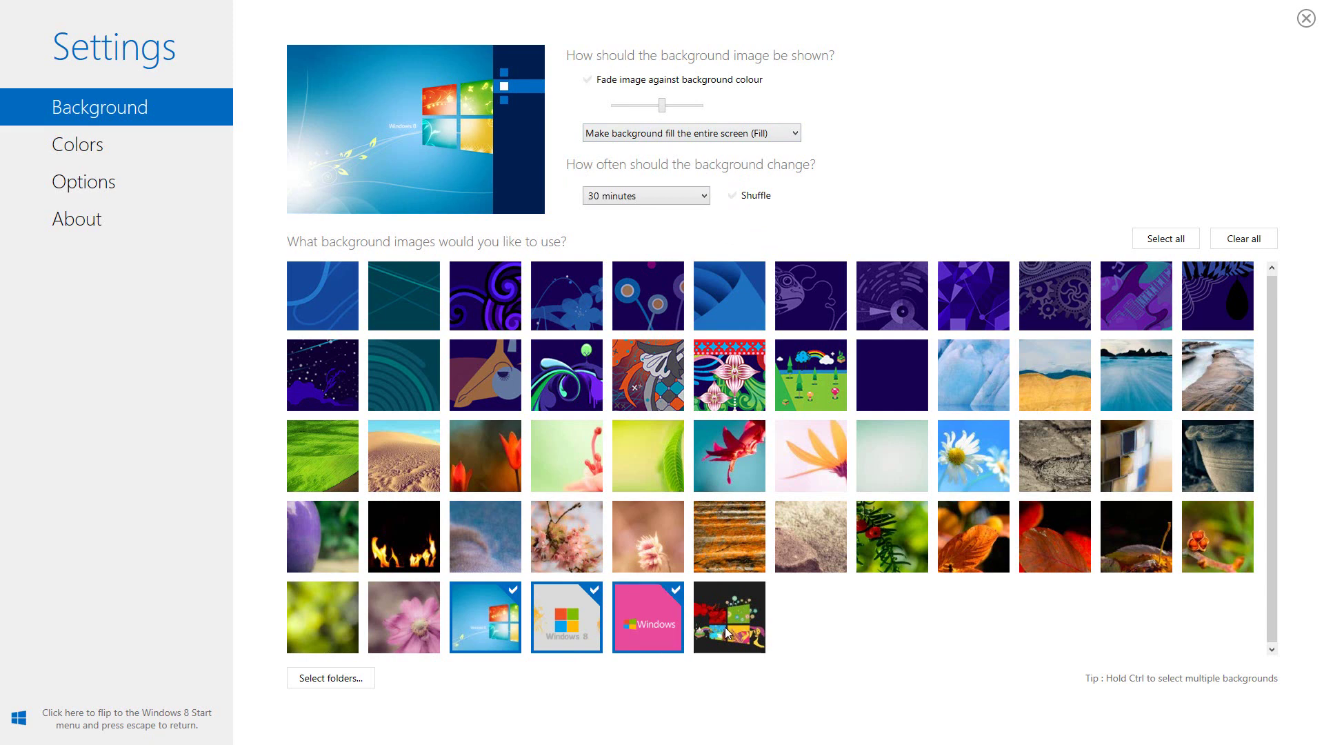
pyautogui.keyDown('ctrl'); pyautogui.click(726, 631); pyautogui.keyUp('ctrl')
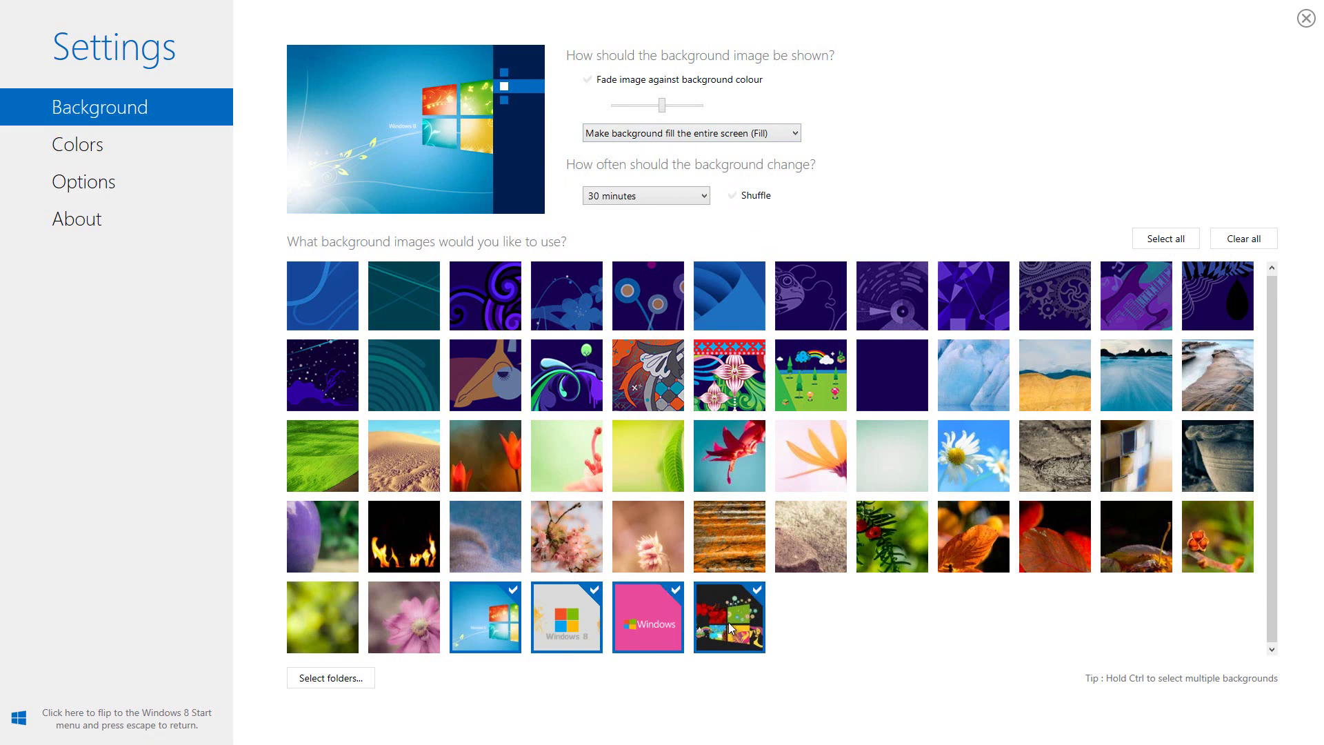
# Change backgrounds every 30 seconds in shuffled order
pyautogui.click(698, 200)
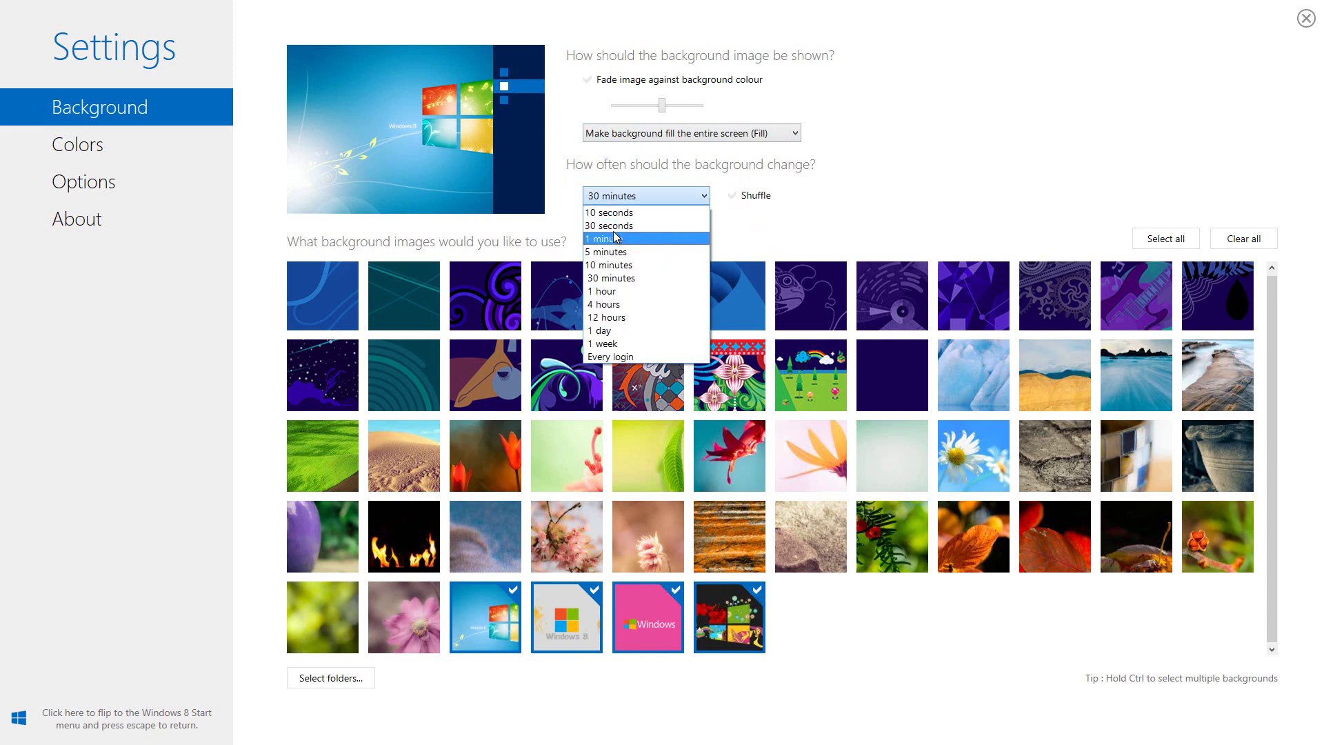
pyautogui.click(610, 226)
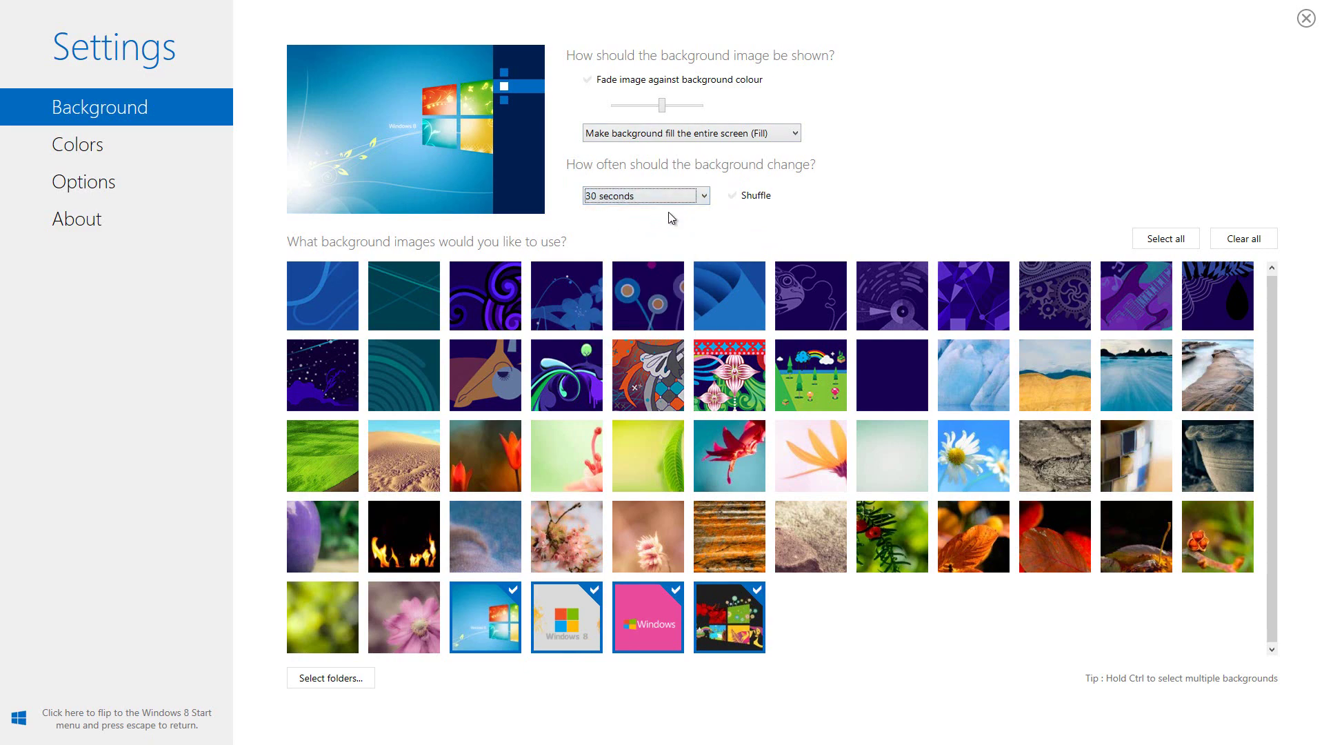
pyautogui.click(733, 197)
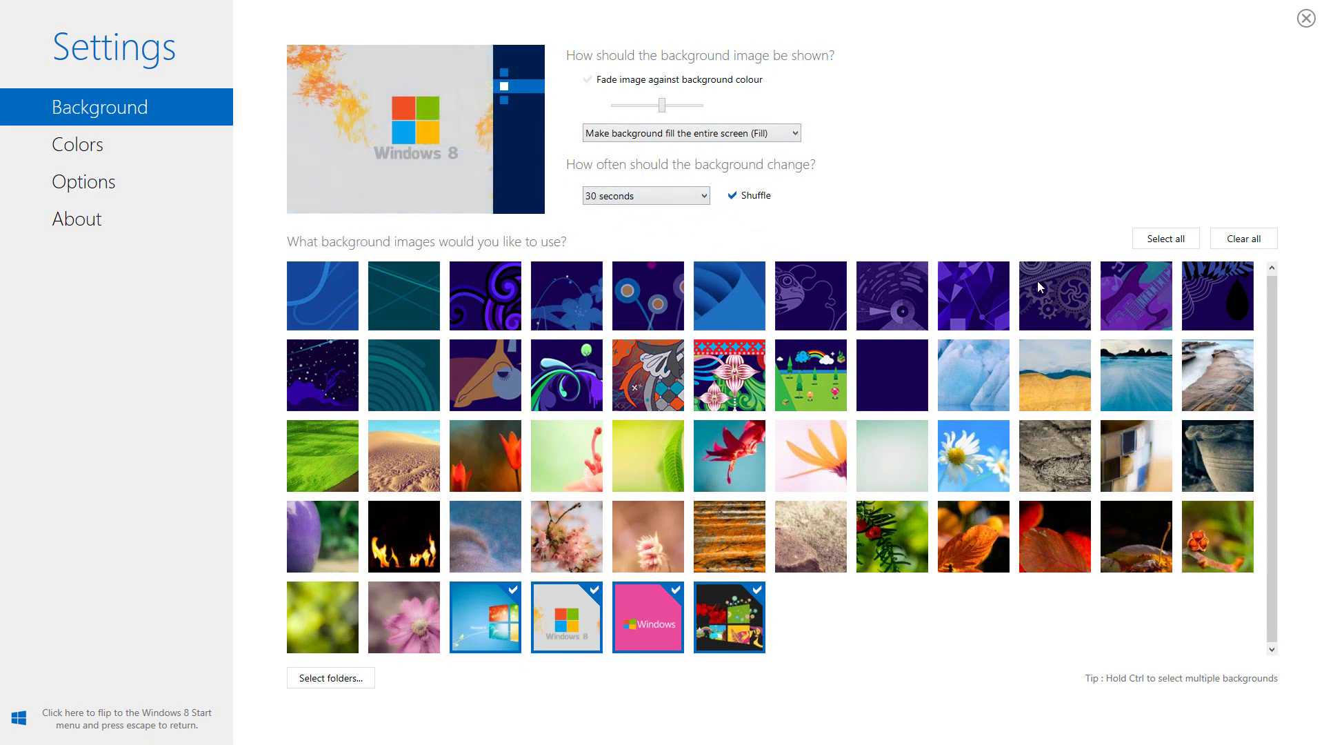
pyautogui.click(70, 149)
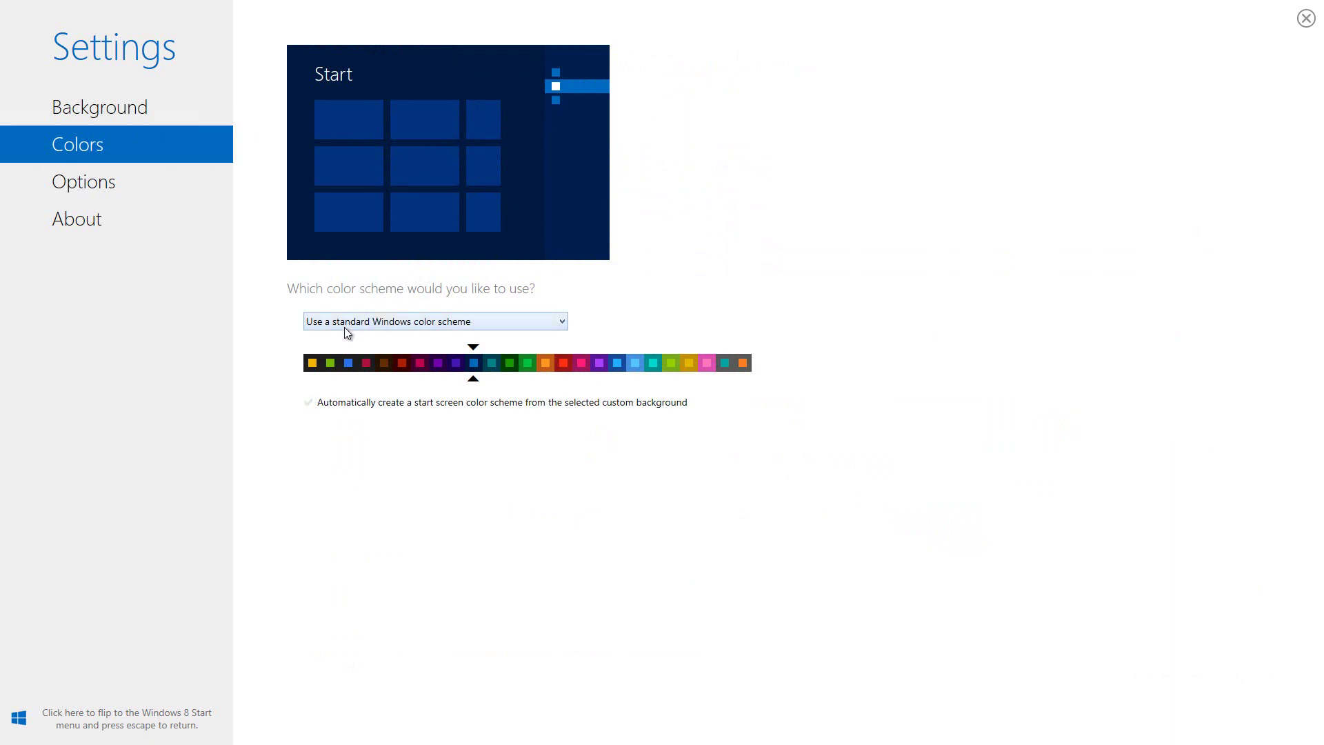
# Switch to a custom colour scheme and set the background colour to black
pyautogui.click(308, 404)
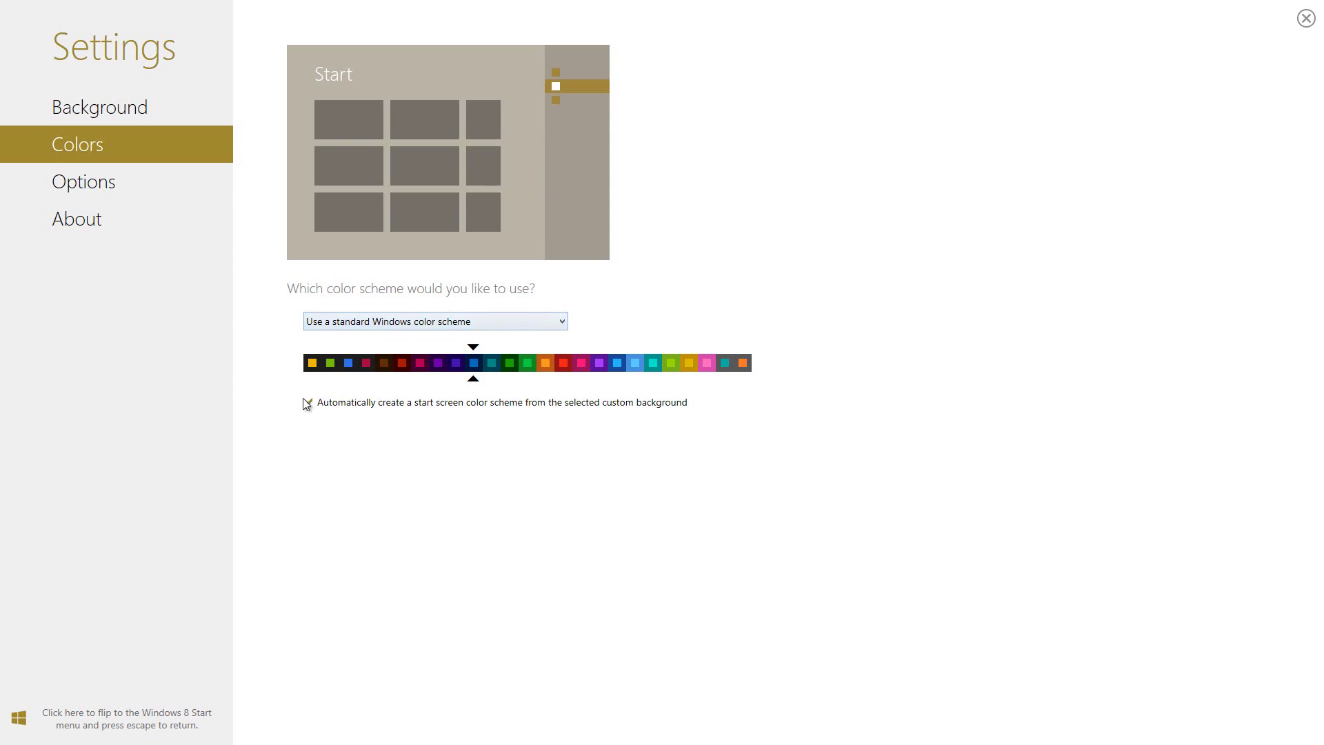
pyautogui.click(308, 402)
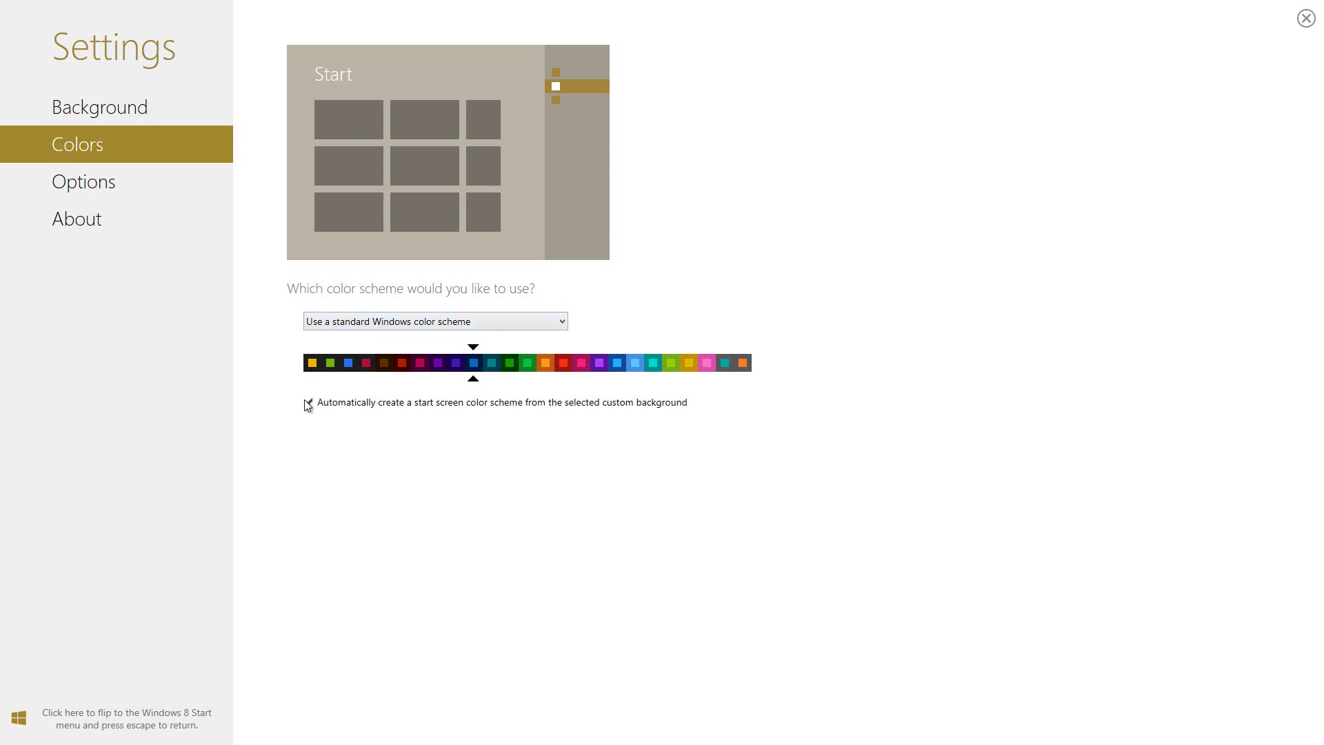
pyautogui.click(338, 327)
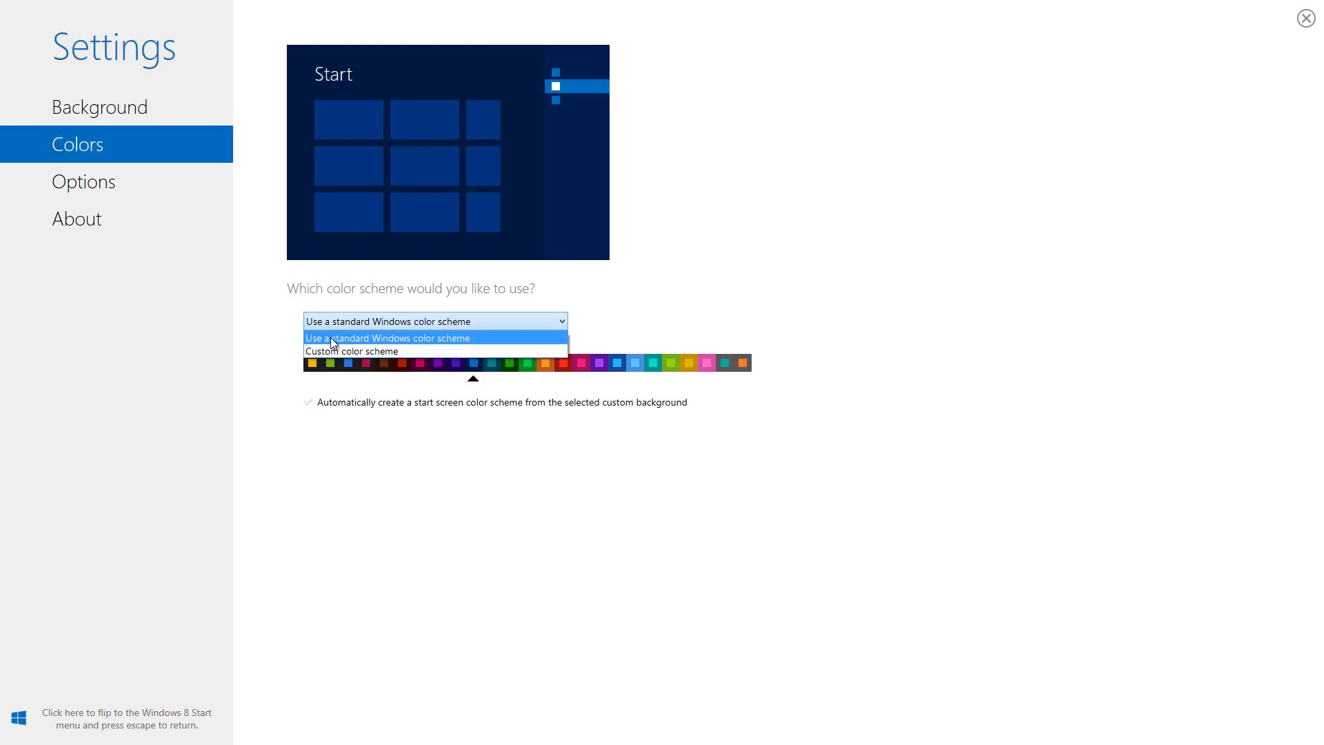
pyautogui.click(317, 350)
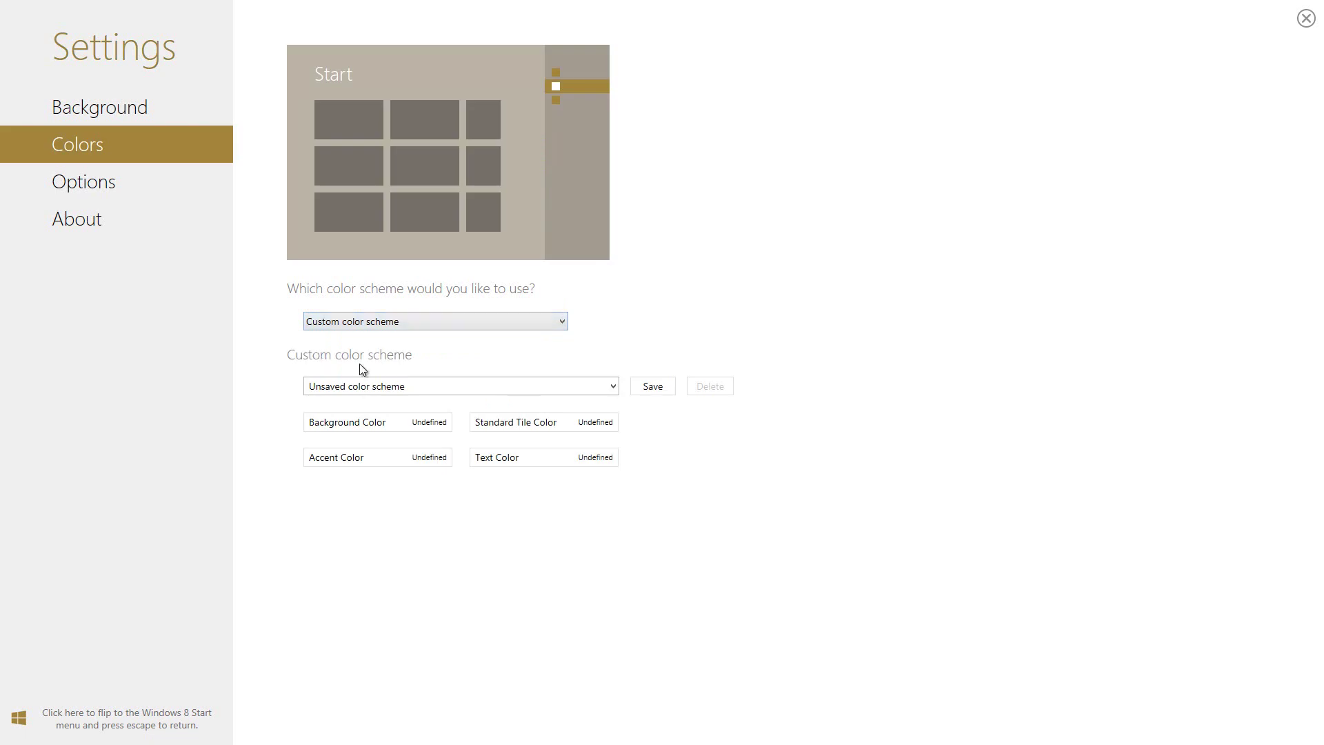
pyautogui.click(389, 425)
pyautogui.click(321, 440)
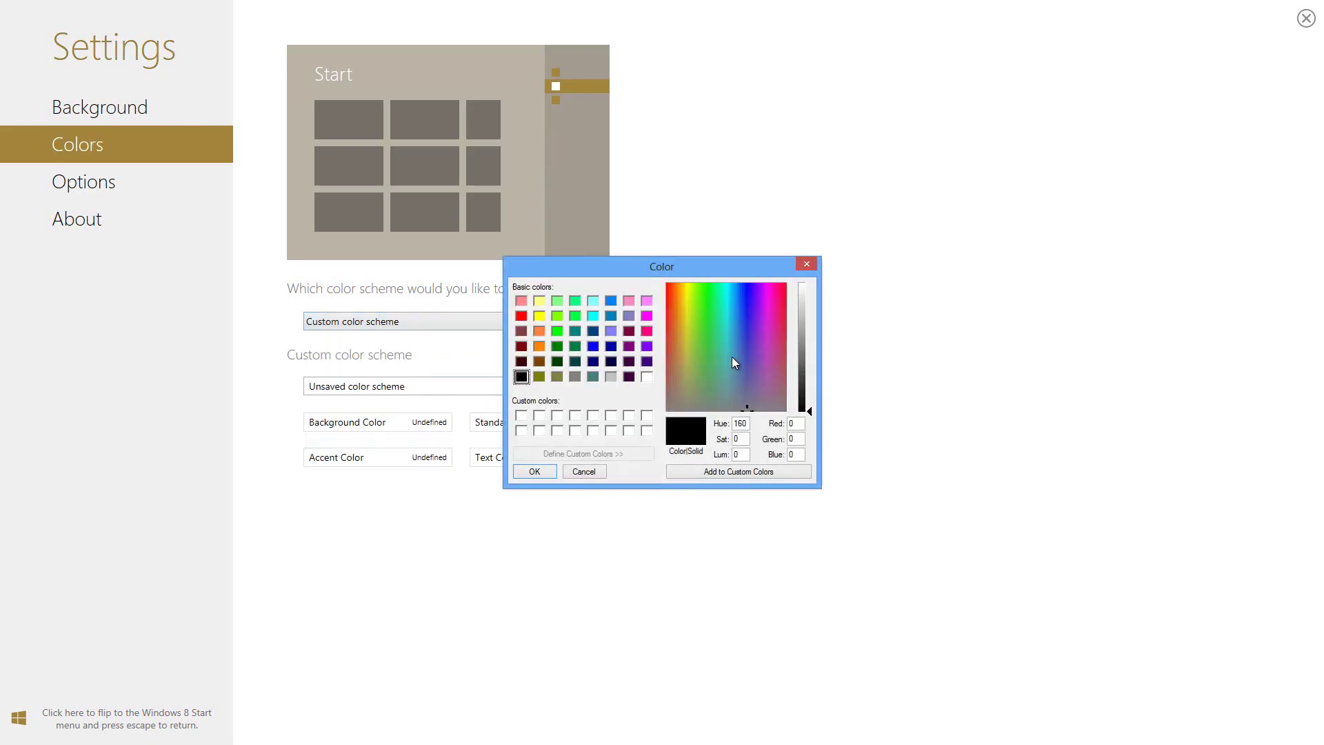
pyautogui.moveTo(741, 338); pyautogui.dragTo(752, 310)
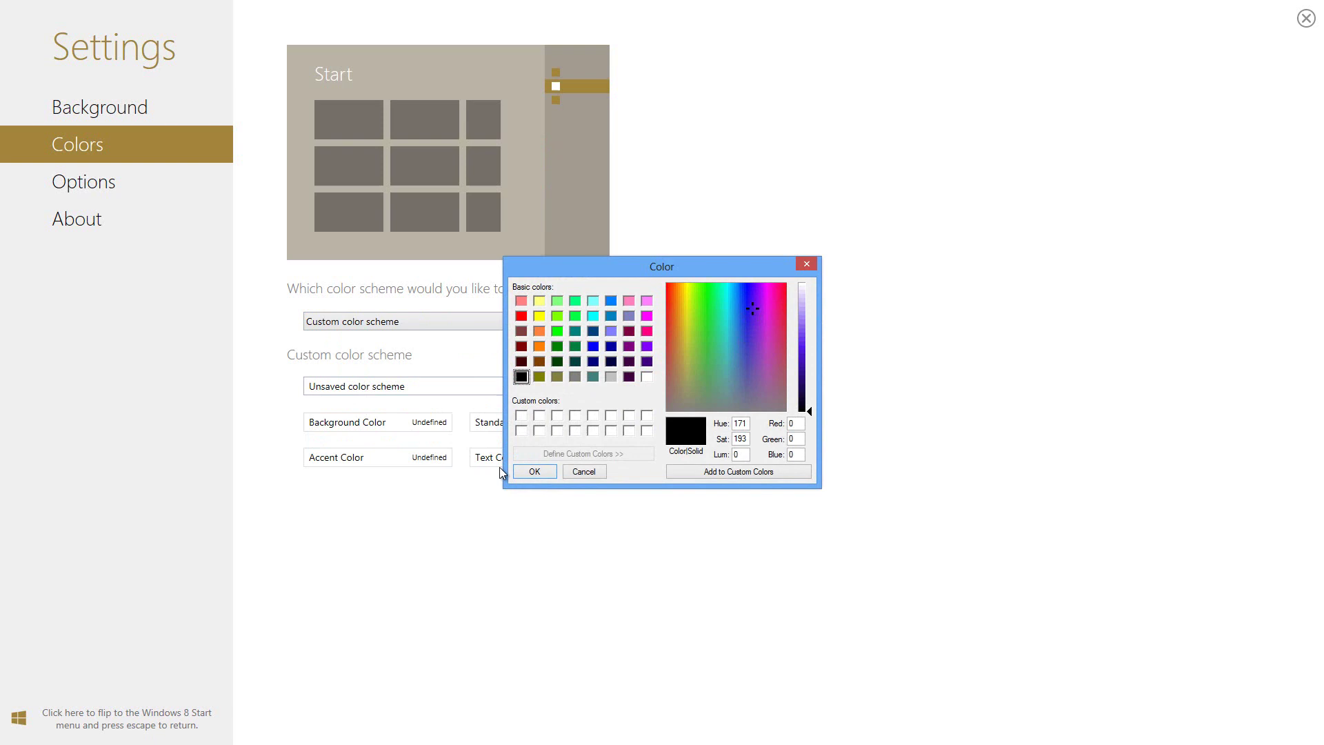
pyautogui.click(535, 471)
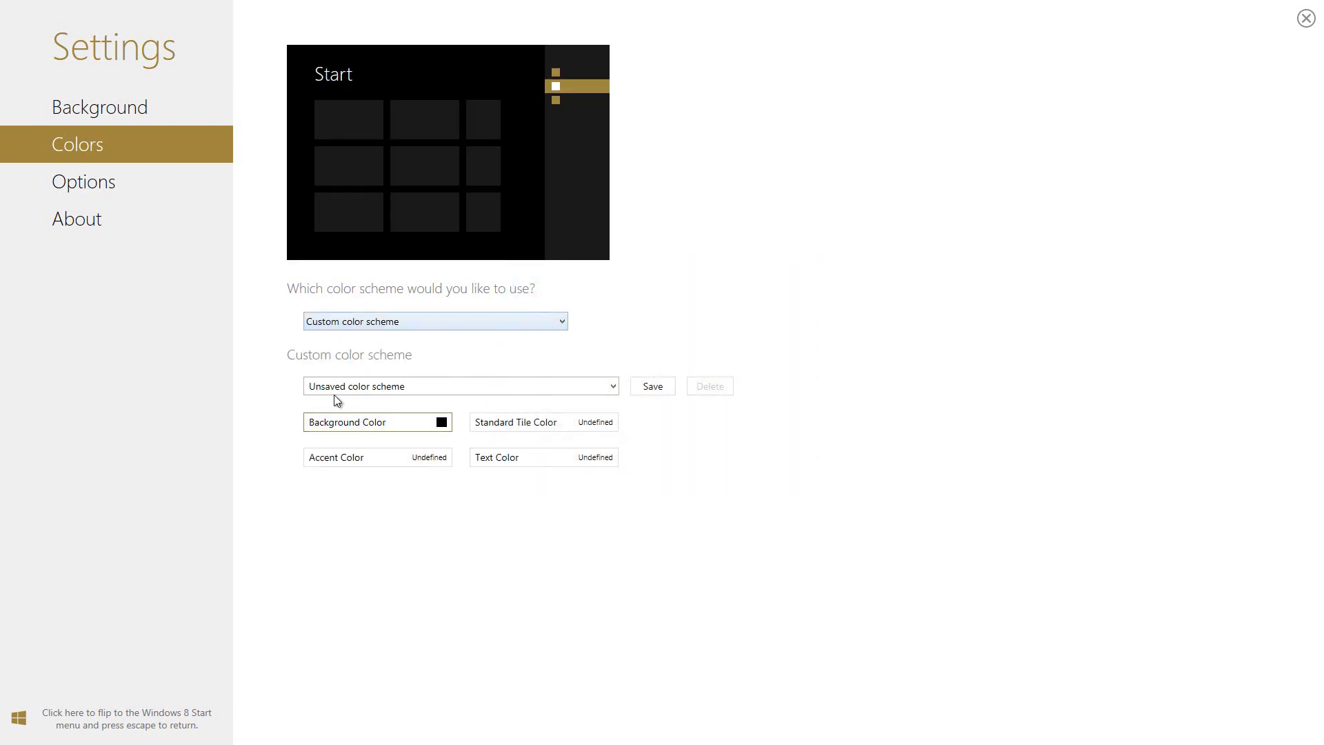
# Set the accent colour to cyan and the text colour to white
pyautogui.click(356, 460)
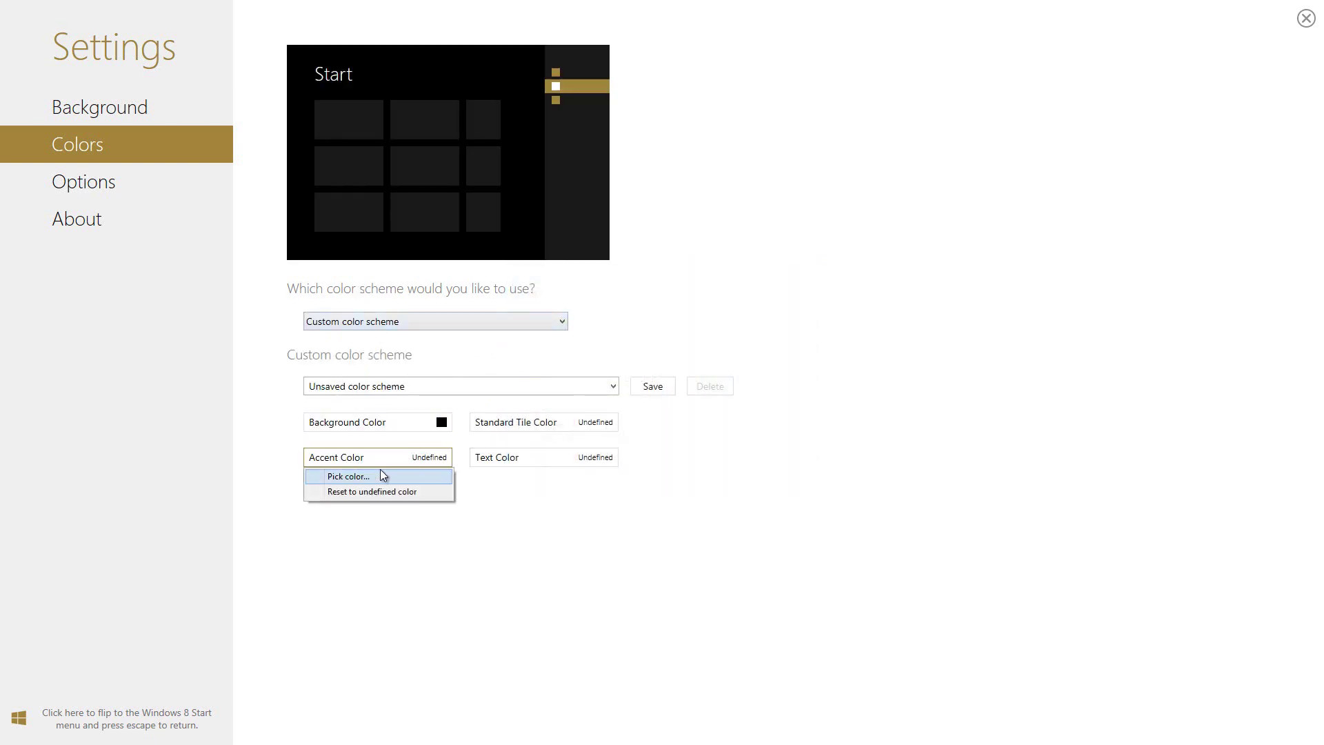
pyautogui.click(366, 477)
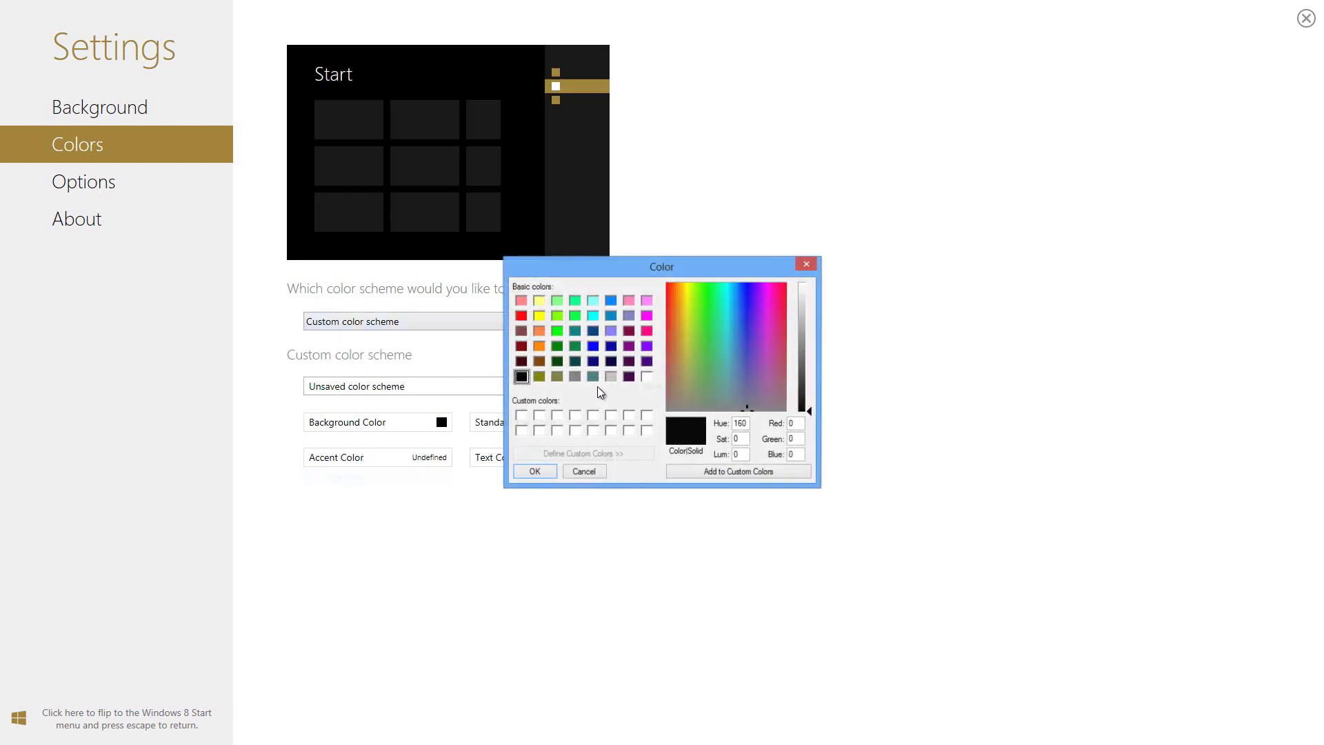
pyautogui.click(593, 316)
pyautogui.click(537, 471)
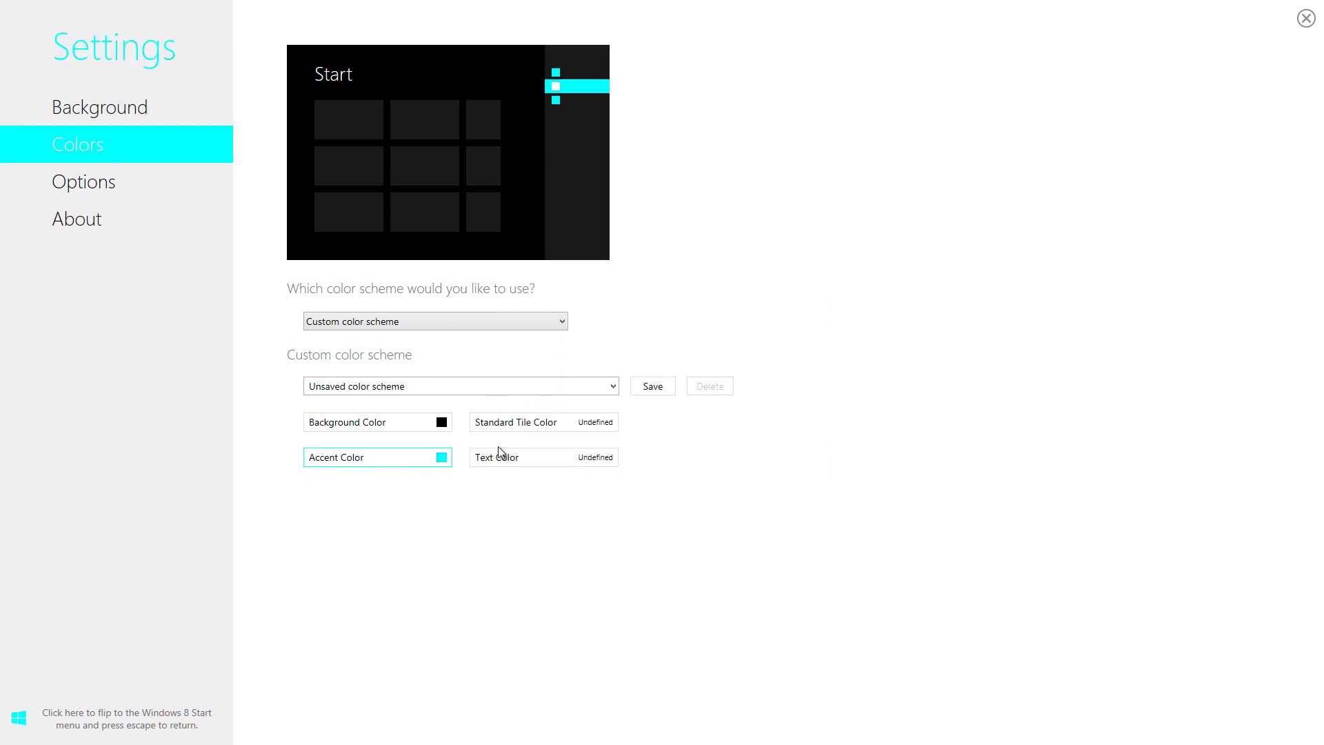
pyautogui.click(488, 461)
pyautogui.click(497, 476)
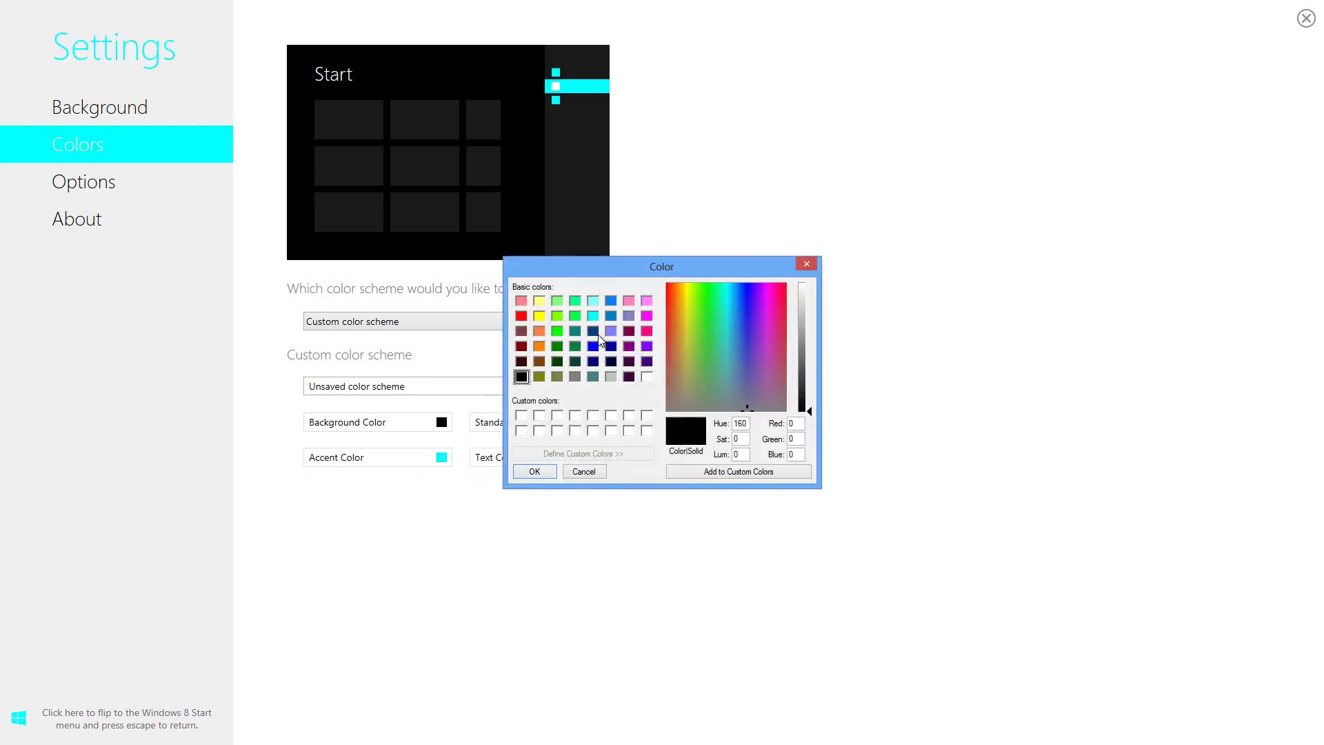
pyautogui.click(648, 377)
pyautogui.click(524, 469)
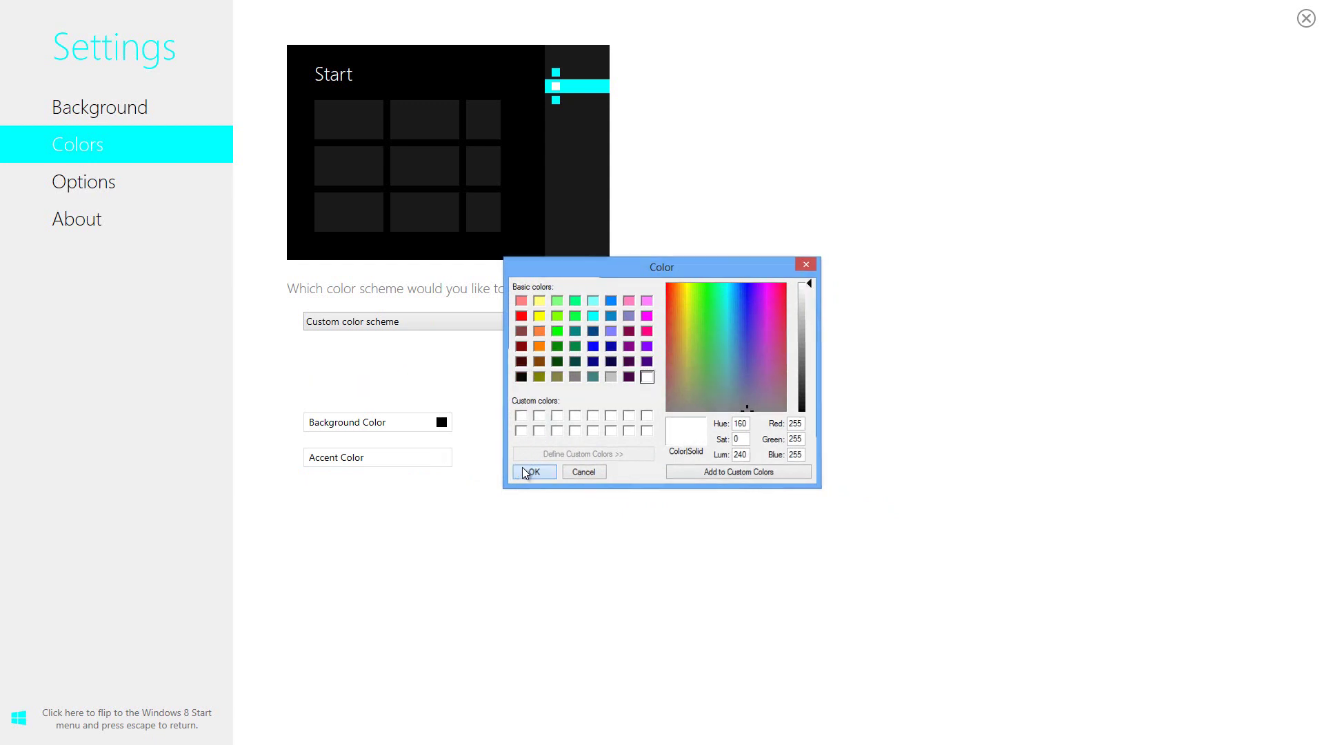
# Make the standard tile colour red and save the custom scheme
pyautogui.click(506, 423)
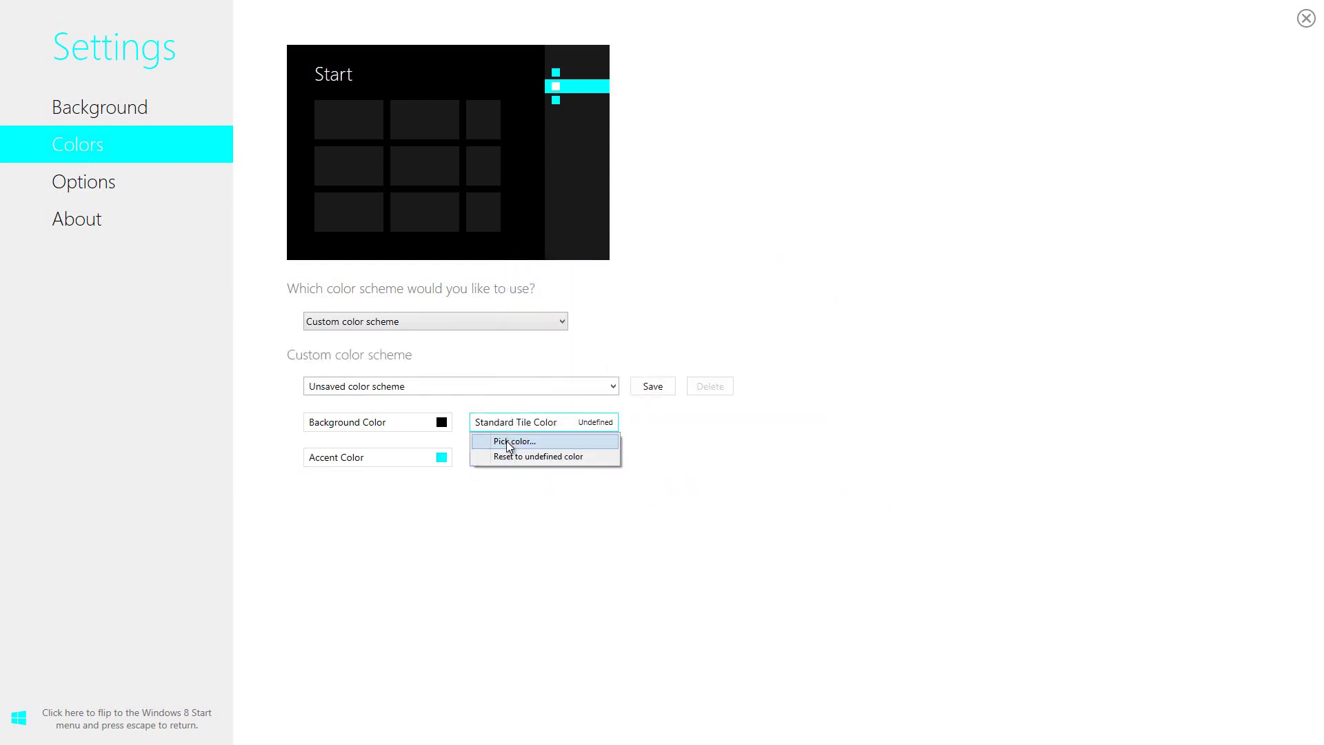
pyautogui.click(508, 442)
pyautogui.click(520, 316)
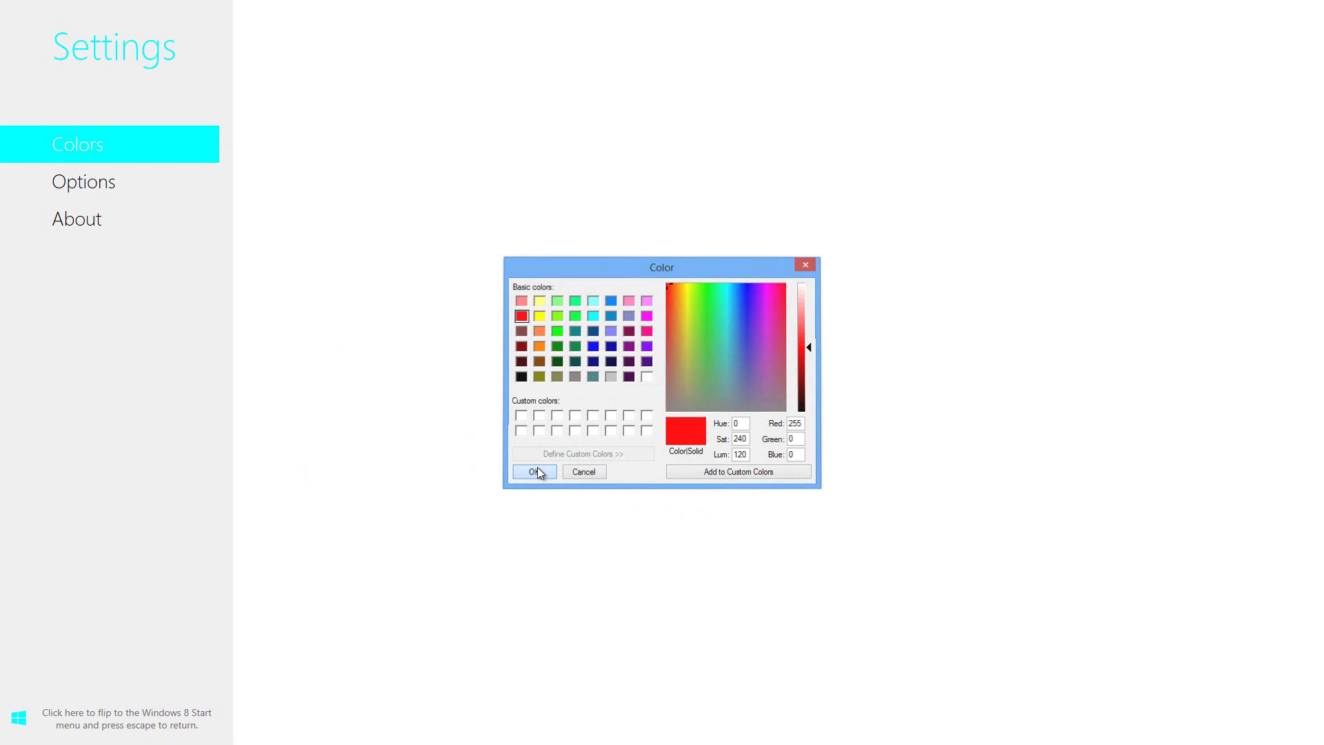
pyautogui.click(536, 469)
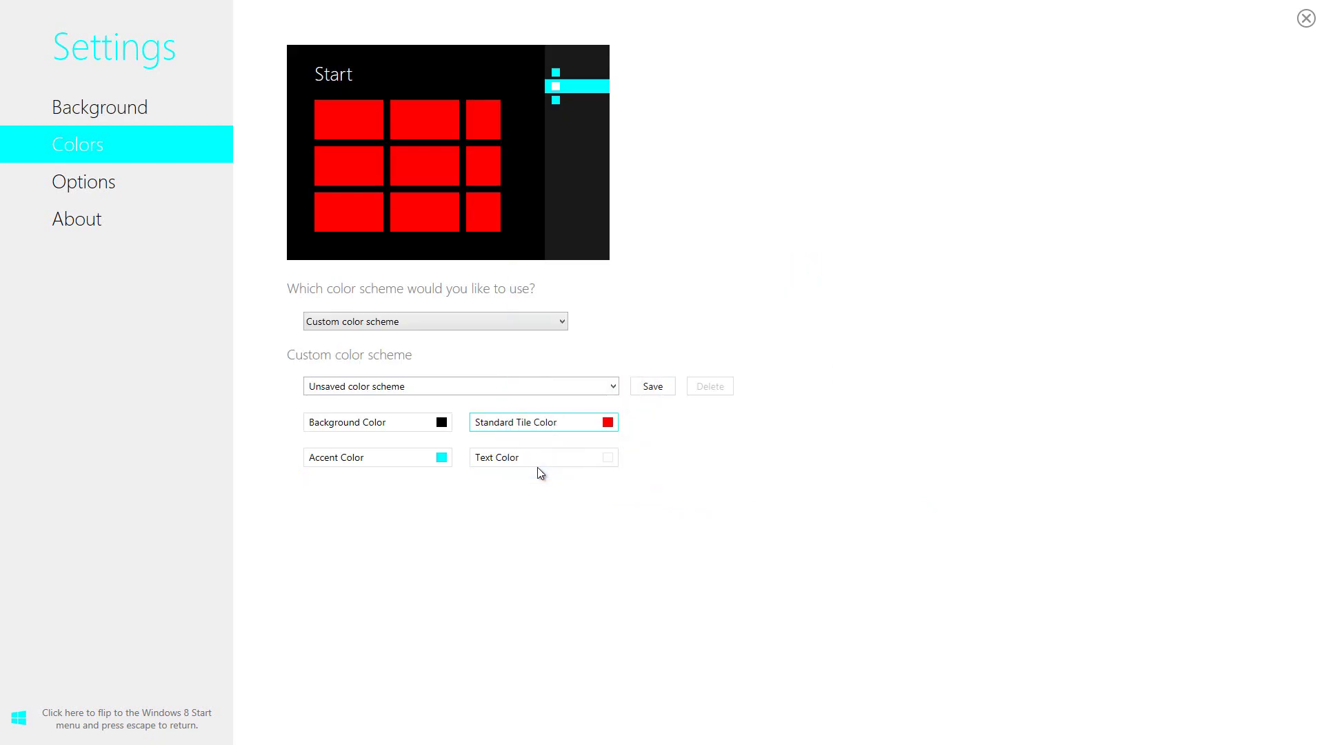
pyautogui.click(661, 387)
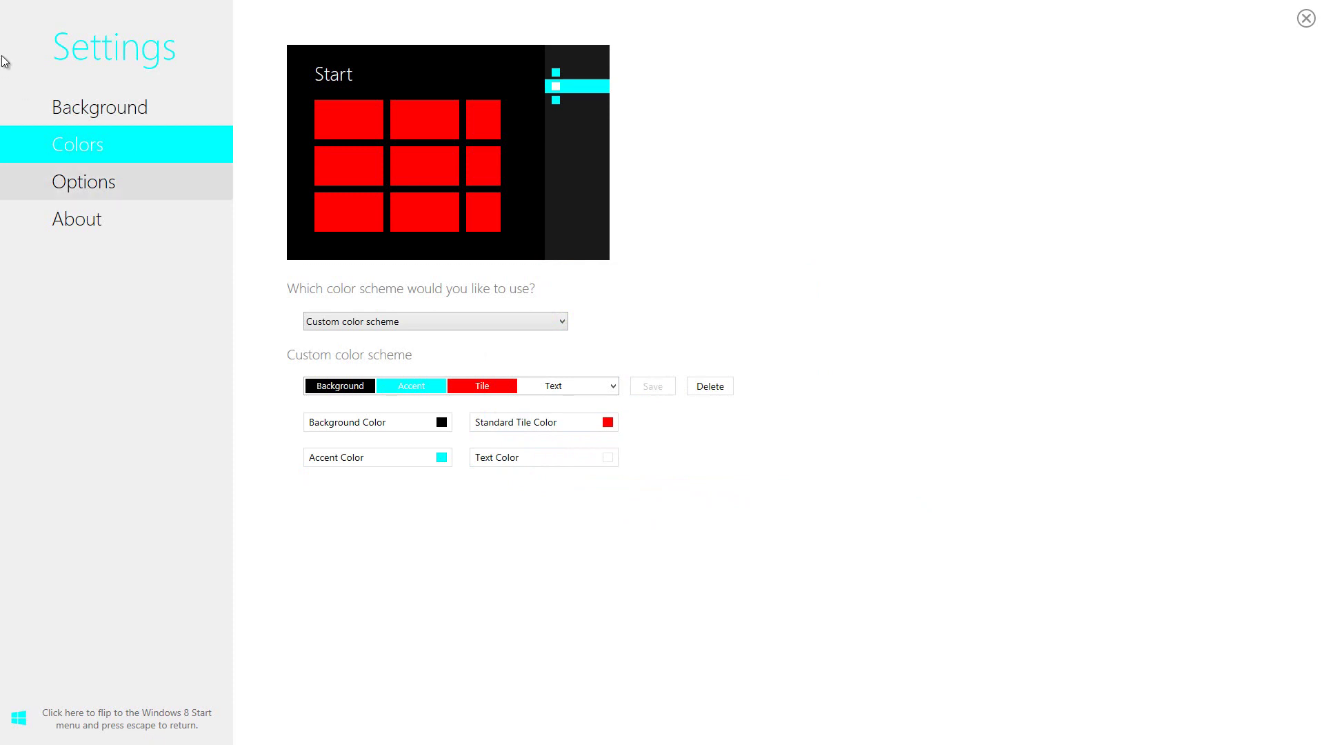
# In Decor8 Options, drag the tile rows slider to 1 row and enable Reduce parallax effect
pyautogui.click(81, 185)
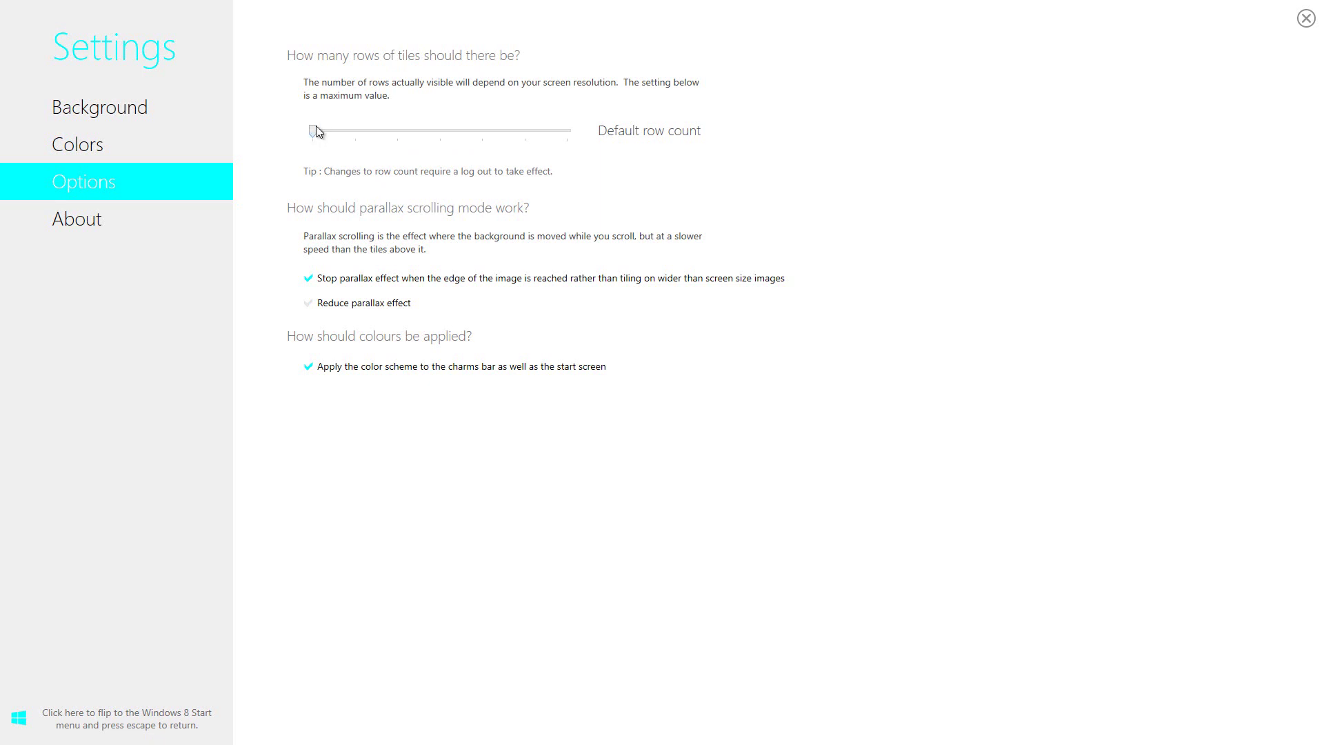
pyautogui.moveTo(313, 132); pyautogui.dragTo(475, 131)
pyautogui.click(308, 304)
# Back on the Start screen, scroll through the tile groups, view the overview, then zoom back in
pyautogui.click(19, 718)
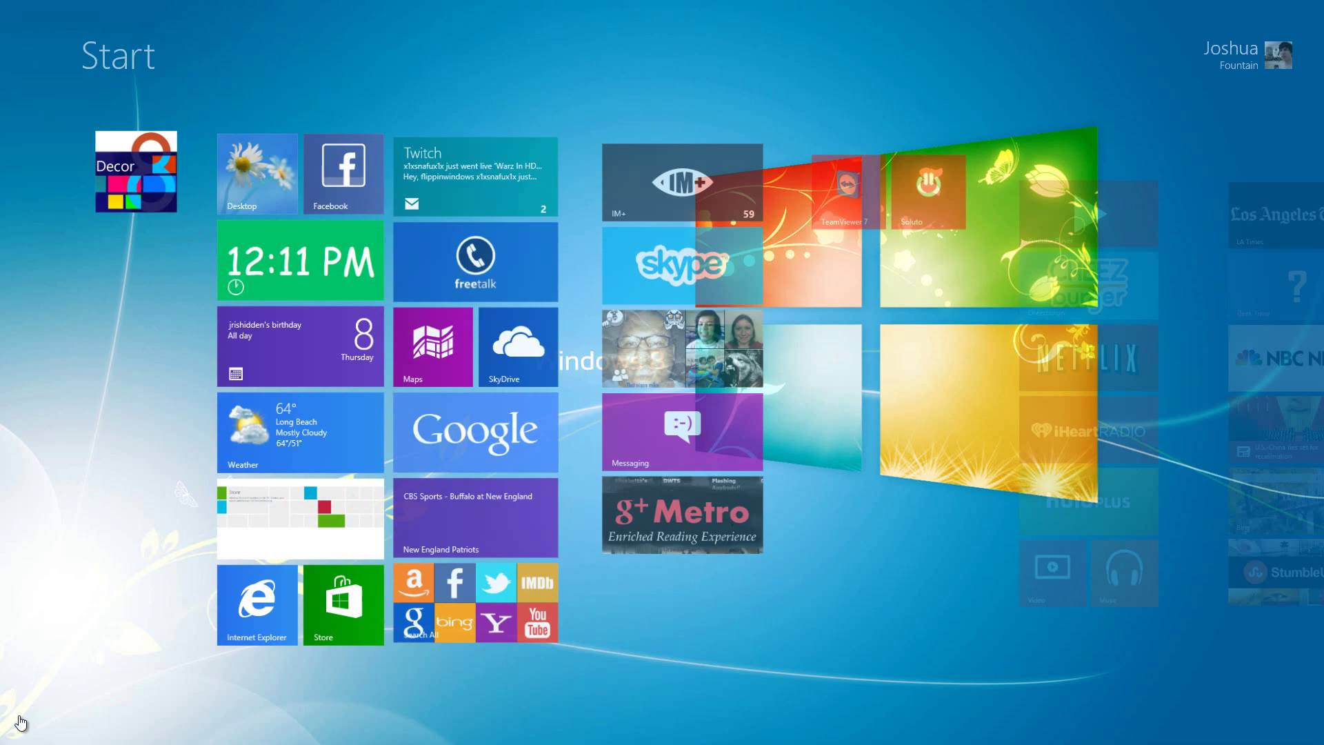
pyautogui.scroll(-15, 848, 367)
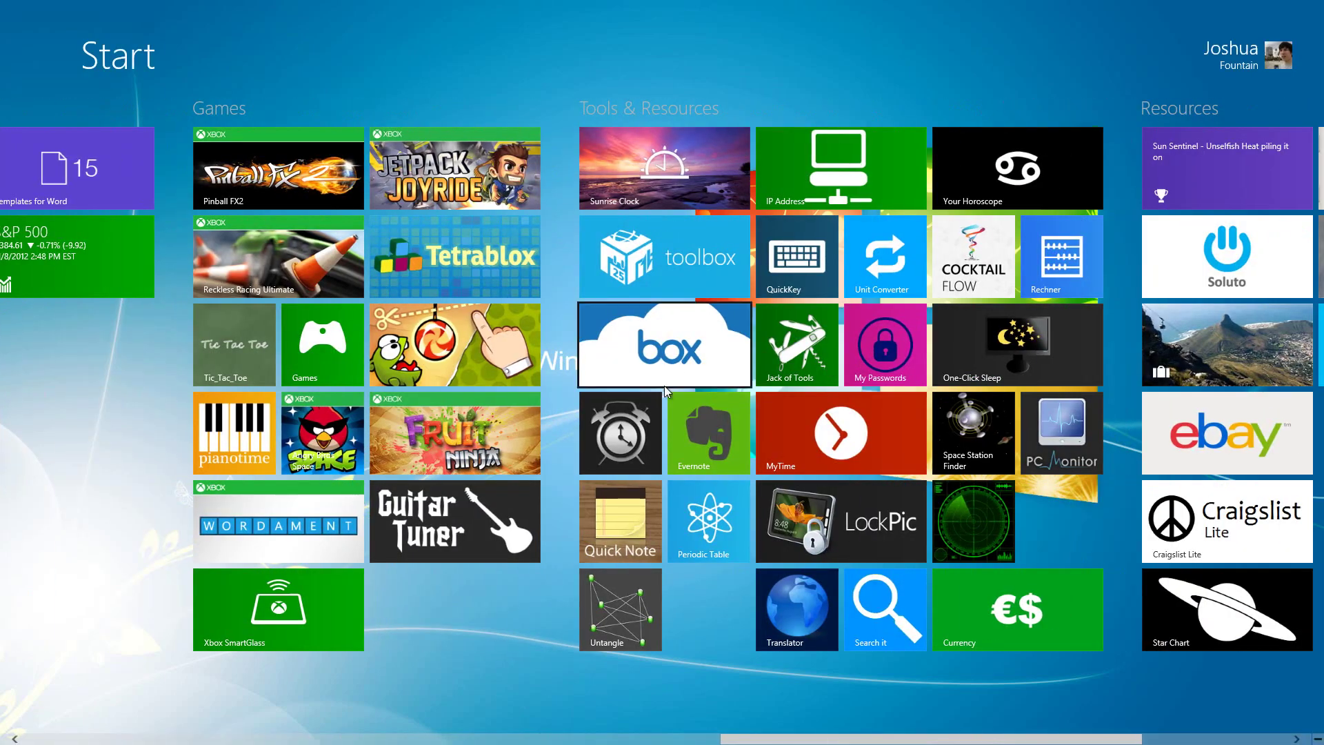
pyautogui.scroll(15, 664, 386)
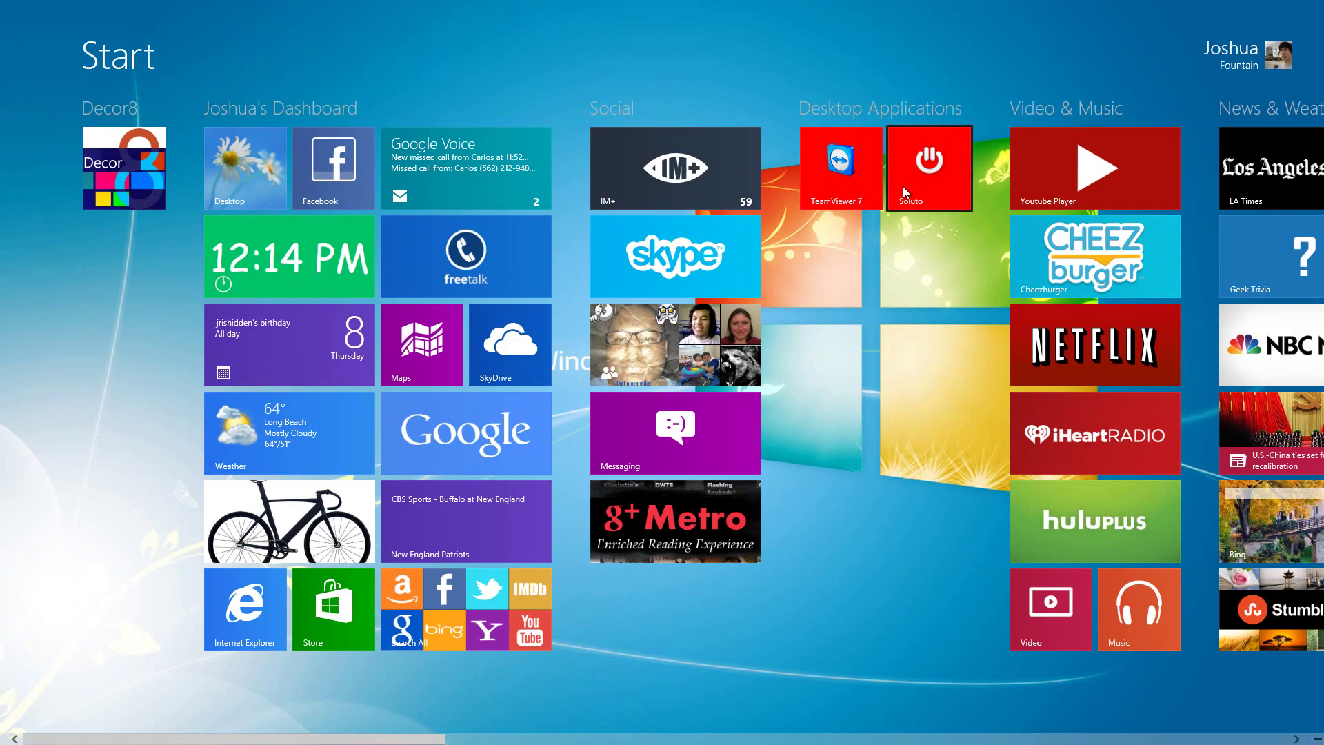
pyautogui.scroll(-15, 904, 194)
pyautogui.scroll(12, 203, 218)
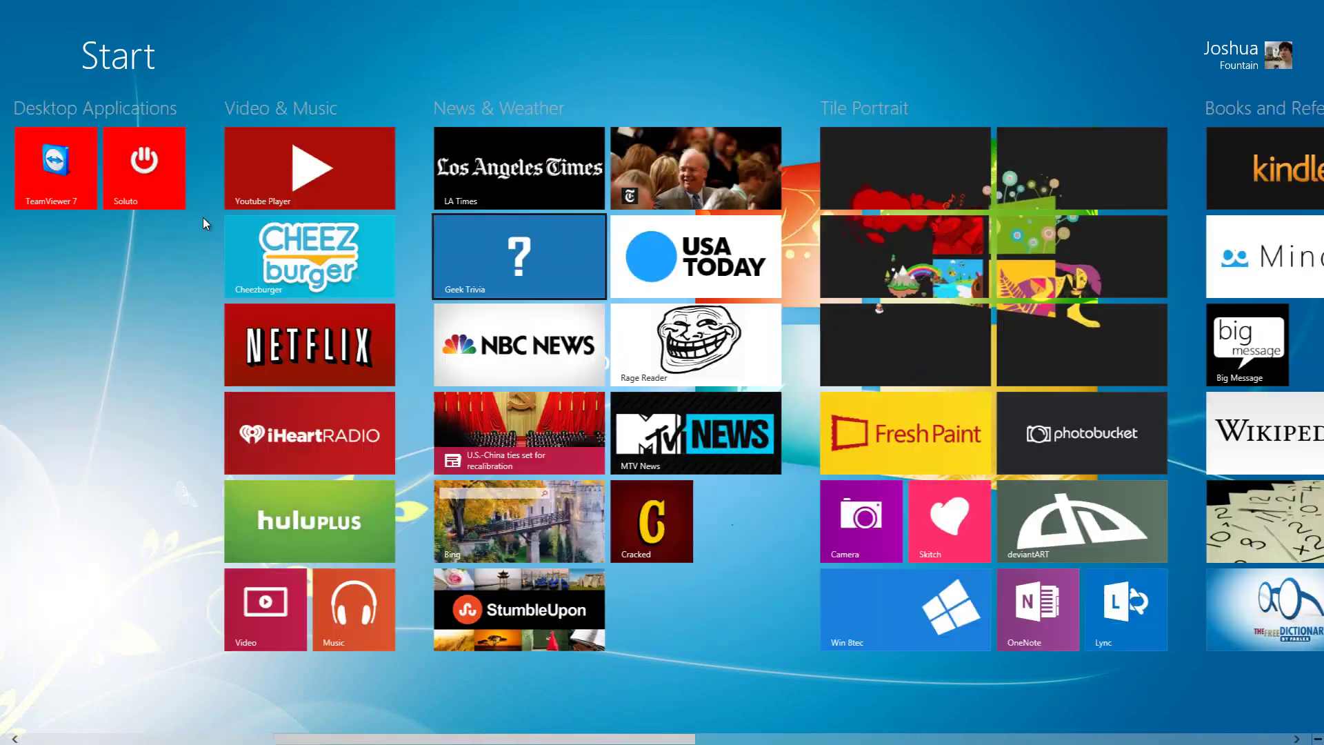
pyautogui.scroll(3, 203, 217)
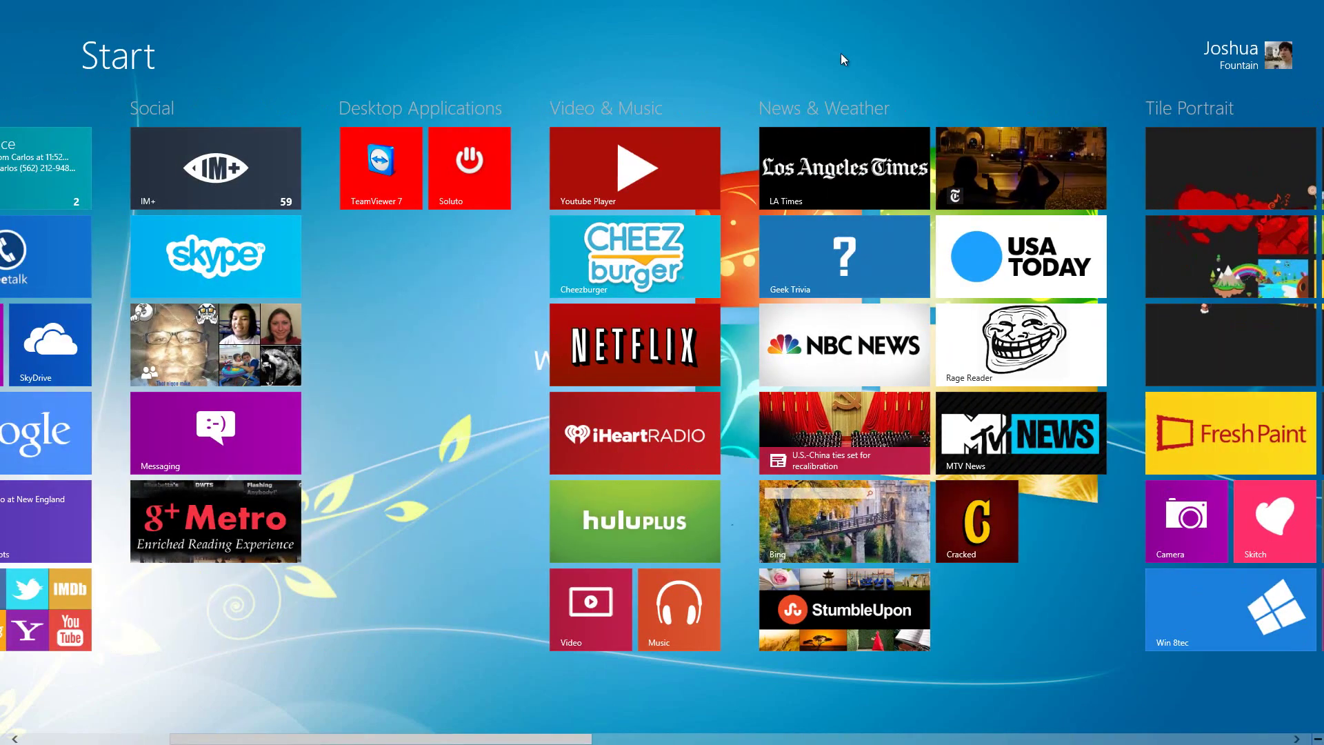
pyautogui.moveTo(1276, 516)
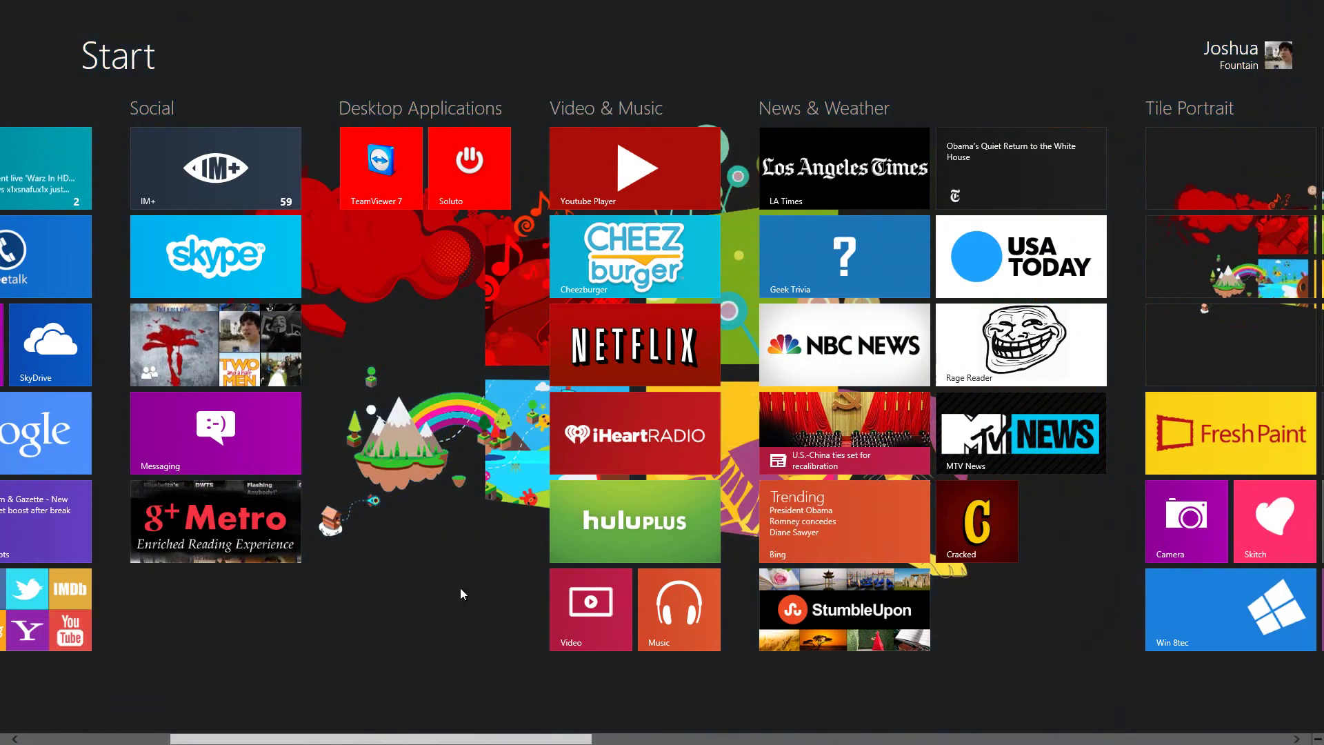
pyautogui.click(1317, 739)
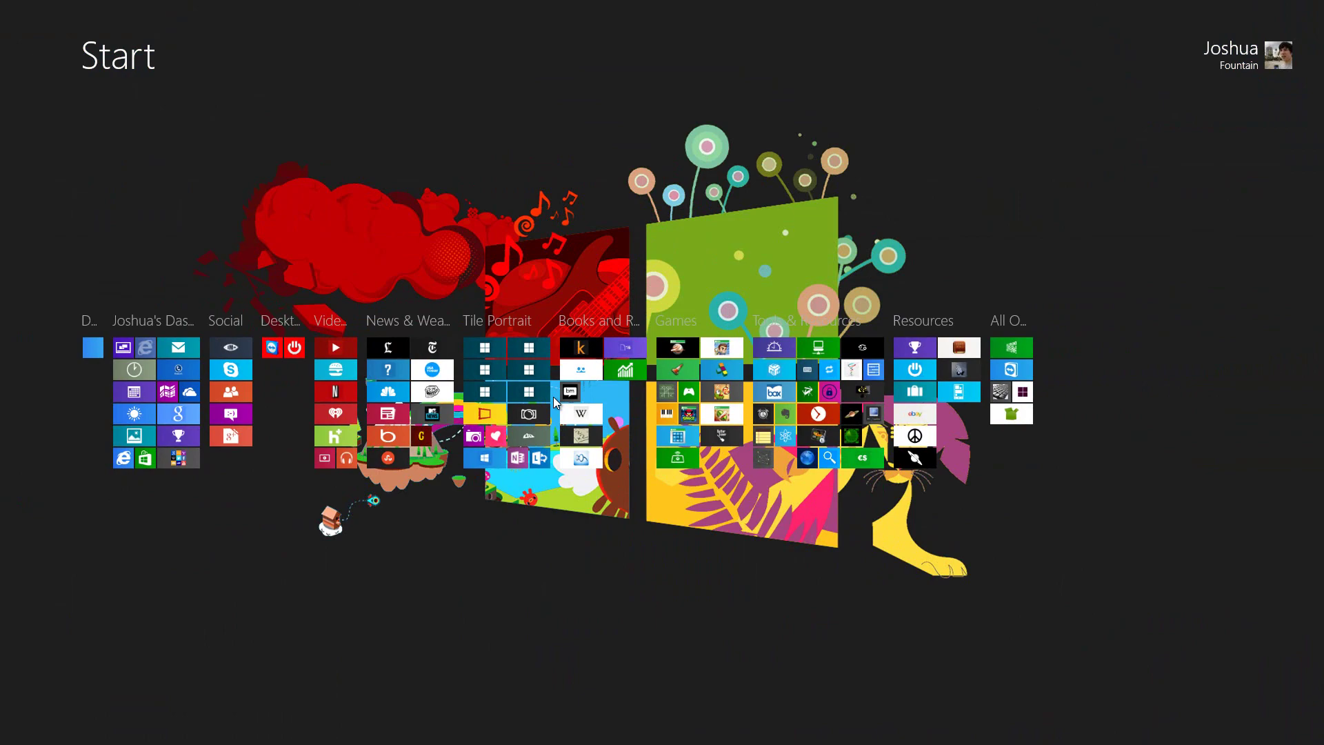
pyautogui.click(309, 510)
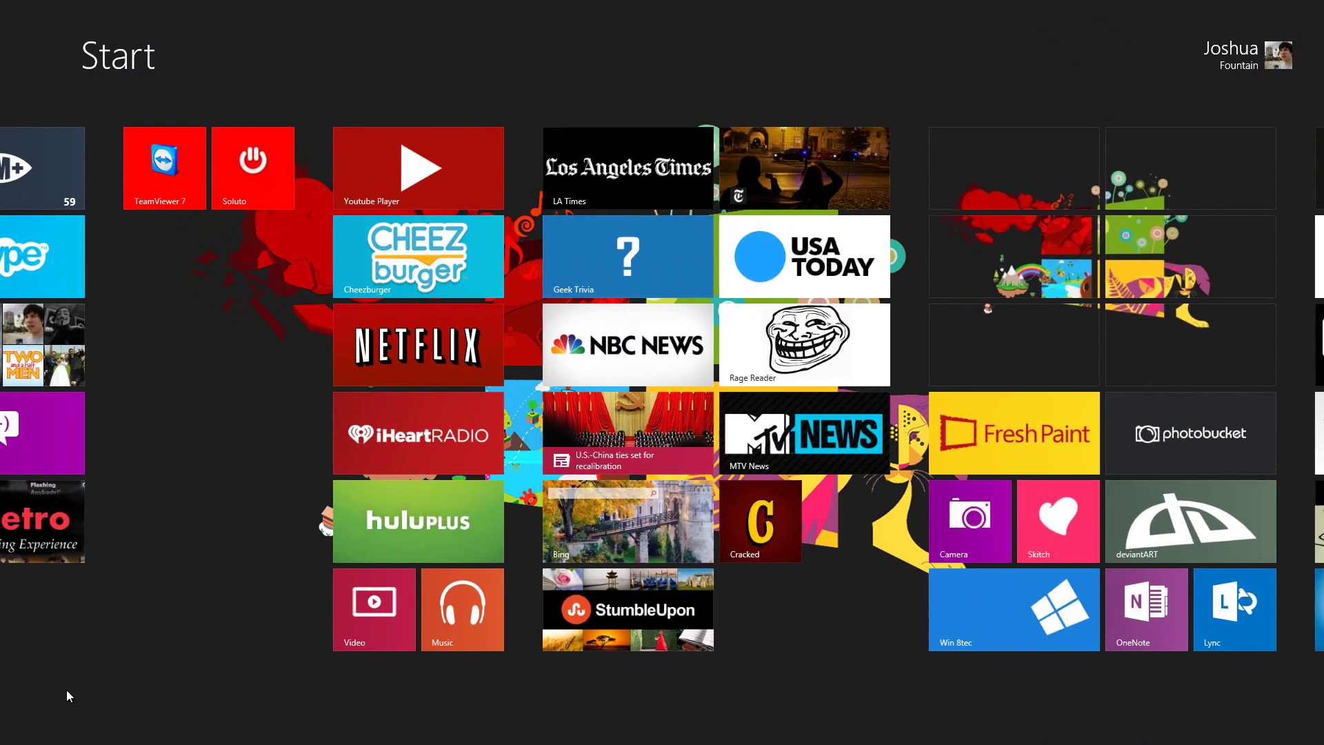